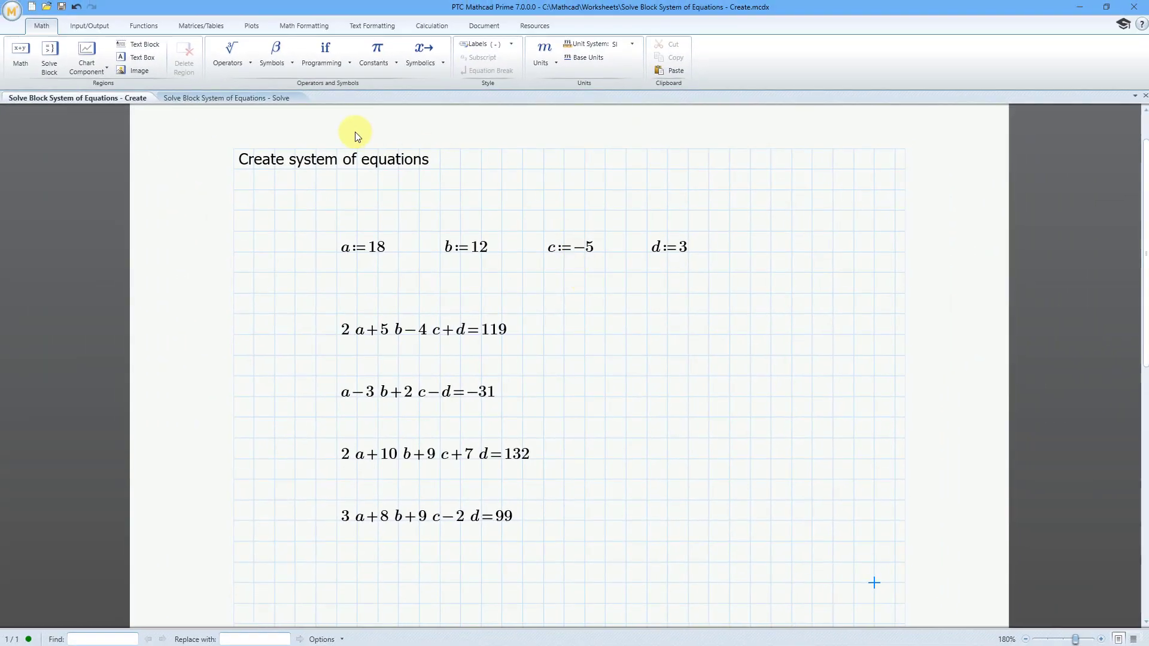
# Switch to the worksheet "Solve Block System of Equations - Solve"
pyautogui.click(235, 99)
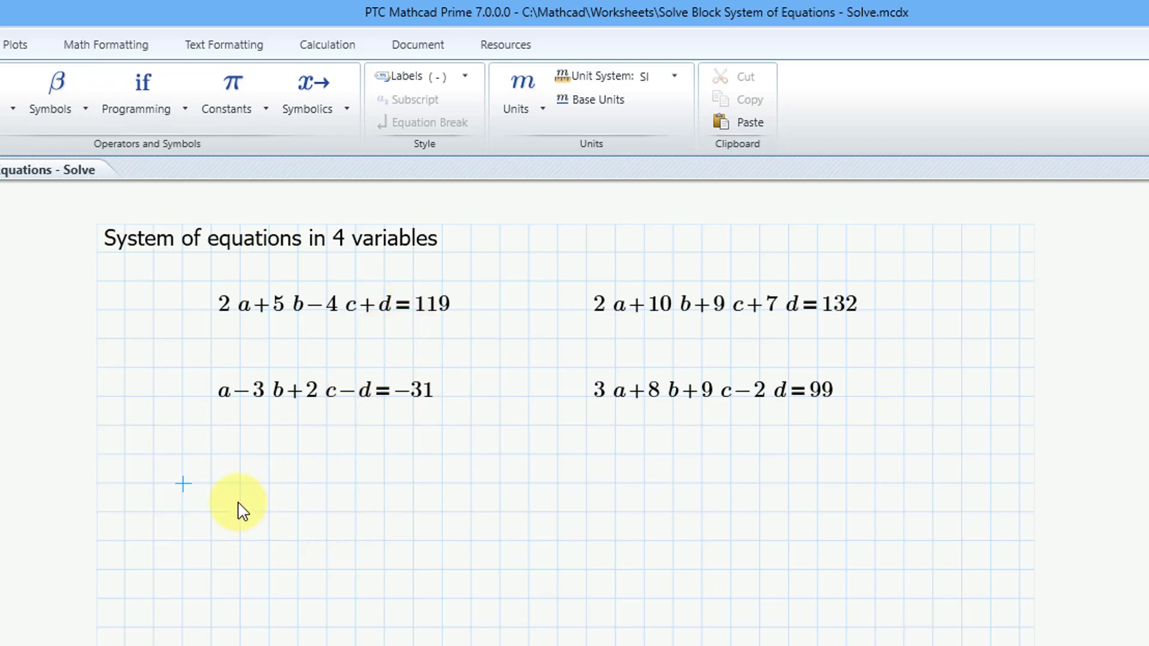
# Try to evaluate the variables a and b side by side in the space below the four equations
pyautogui.click(215, 486)
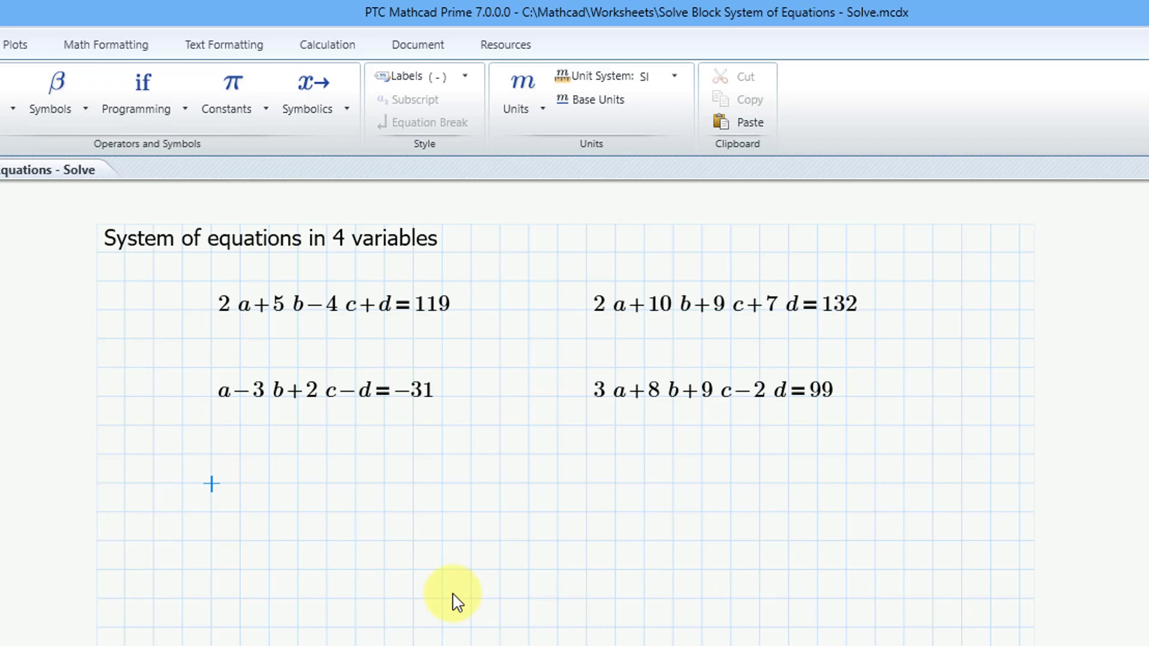
pyautogui.write('a=')
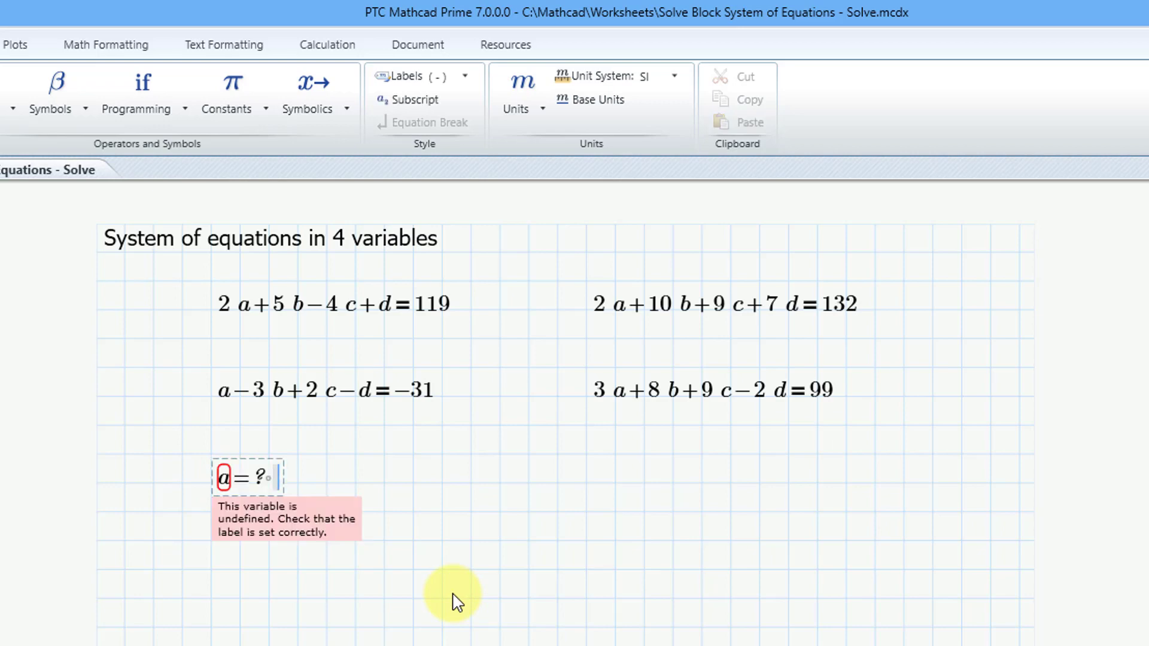
pyautogui.click(447, 489)
pyautogui.write('b=')
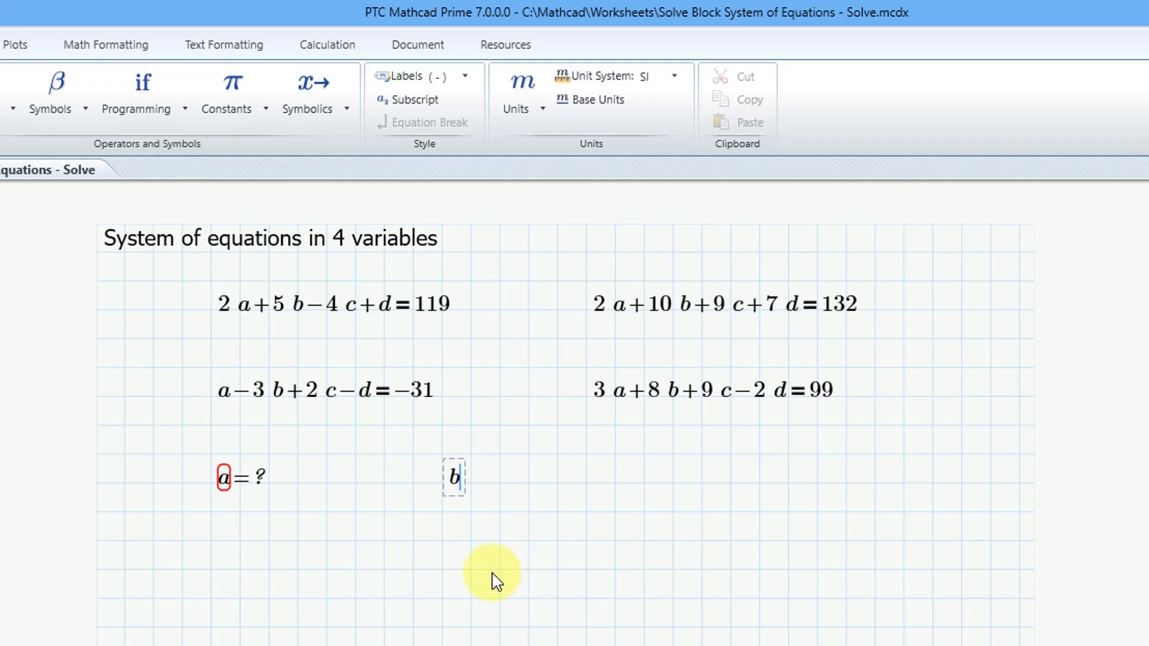
# Delete the evaluations of a and b below the equations
pyautogui.click(481, 613)
pyautogui.moveTo(183, 430); pyautogui.dragTo(599, 560)
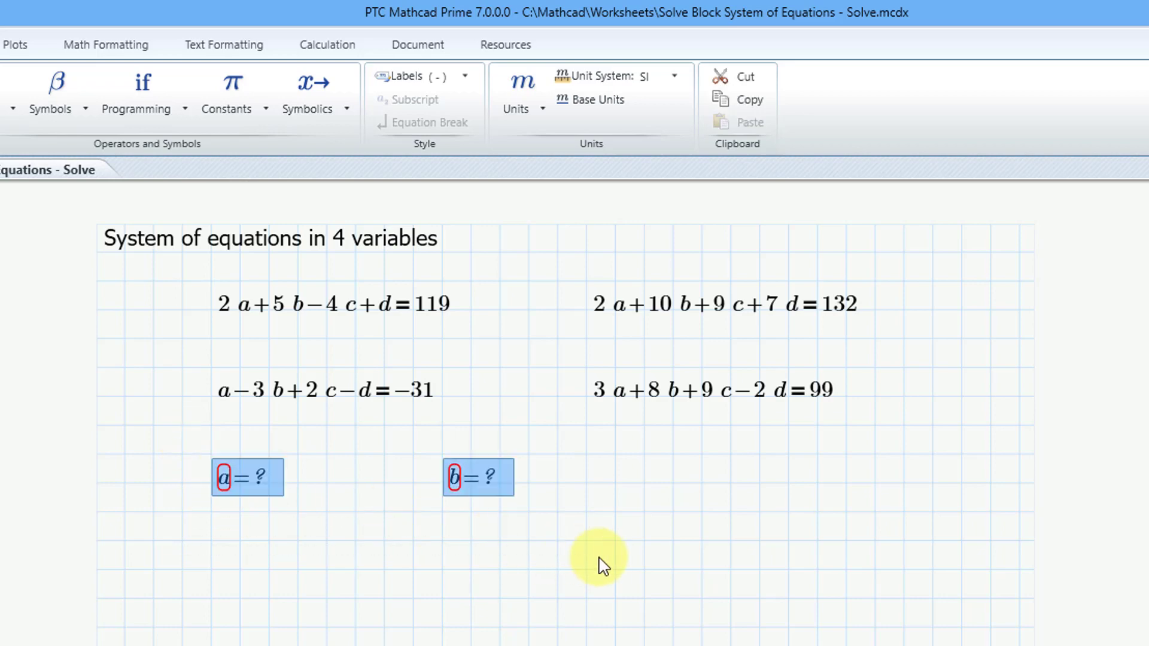
pyautogui.press('Delete')
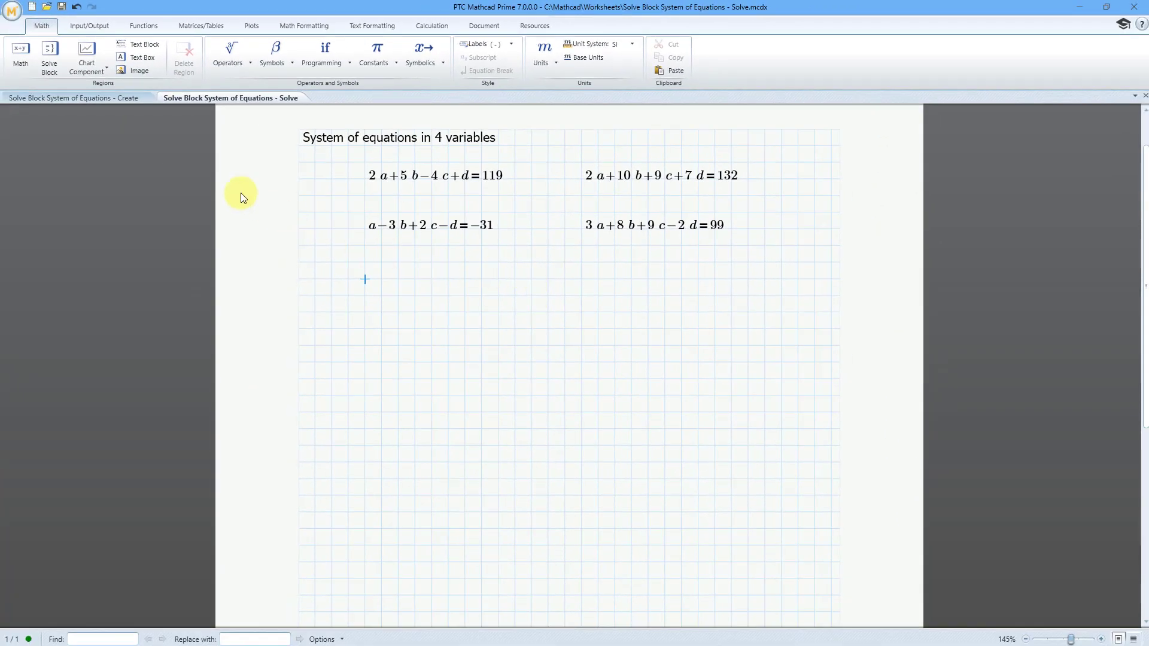
# Insert a solve block below the equations and define the guess values a:=1 and b:=1, one below the other
pyautogui.click(51, 60)
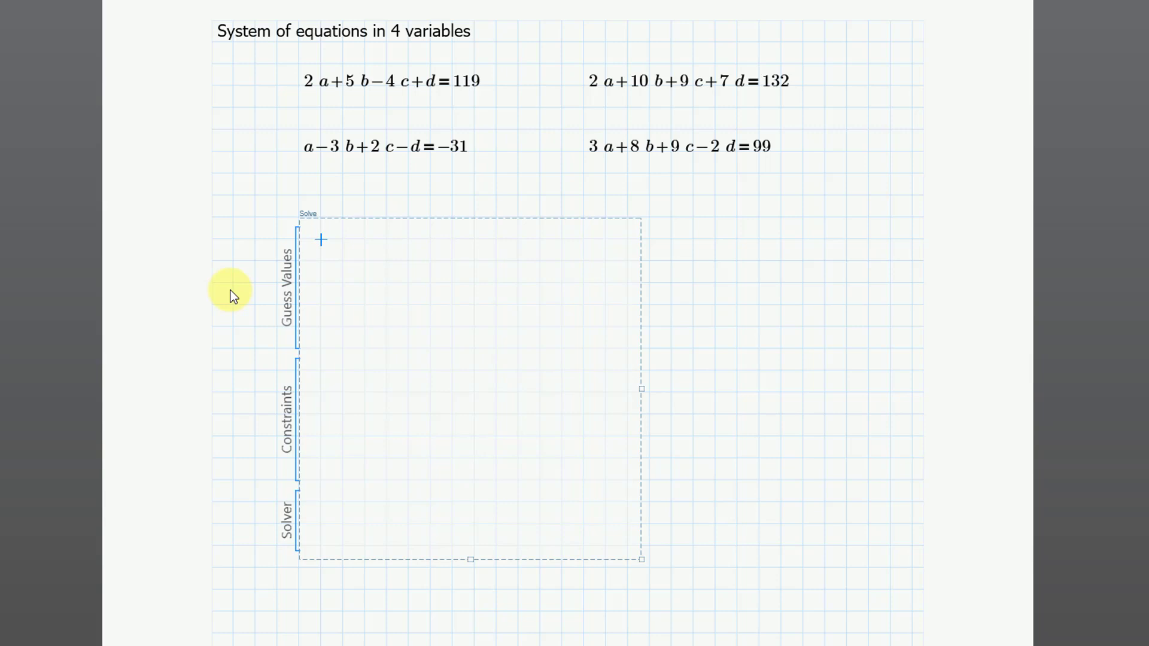
pyautogui.write('a:=1')
pyautogui.press('Return')
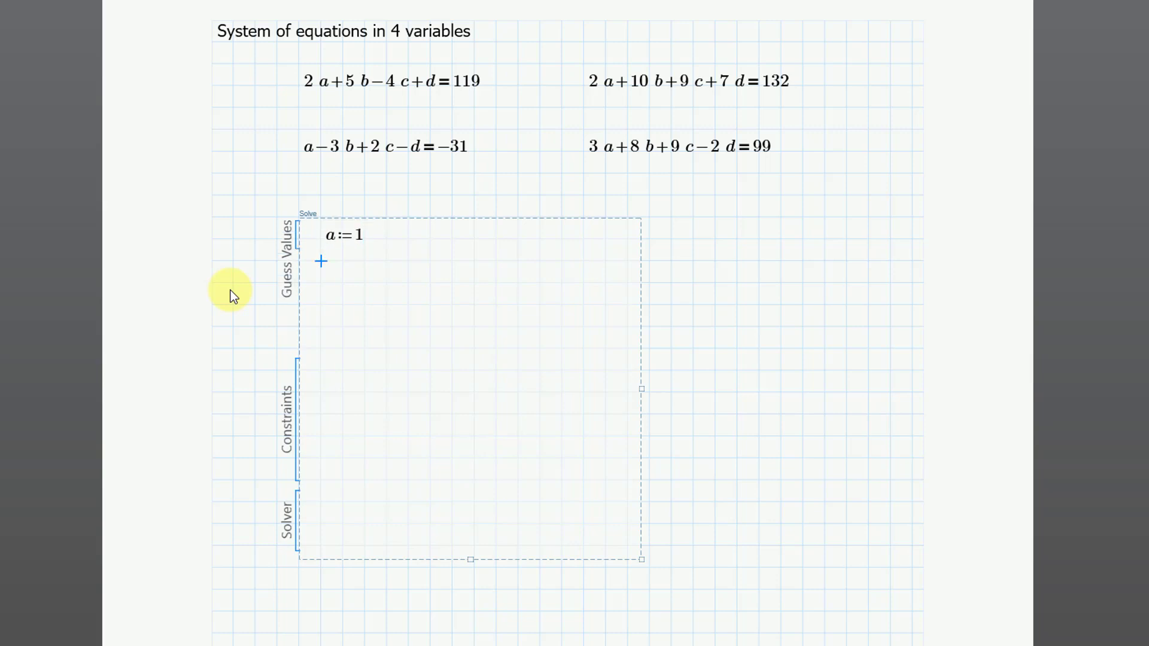
pyautogui.press('Return')
pyautogui.write('b:=1')
pyautogui.press('Return')
# Add the guess values c:=1 and d:=1 in a second column beside a and b in the solve block
pyautogui.press('Right')
pyautogui.press('Right')
pyautogui.press('Up')
pyautogui.press('Up')
pyautogui.write('c:1')
pyautogui.press('Return')
pyautogui.press('Down')
pyautogui.write('d:=')
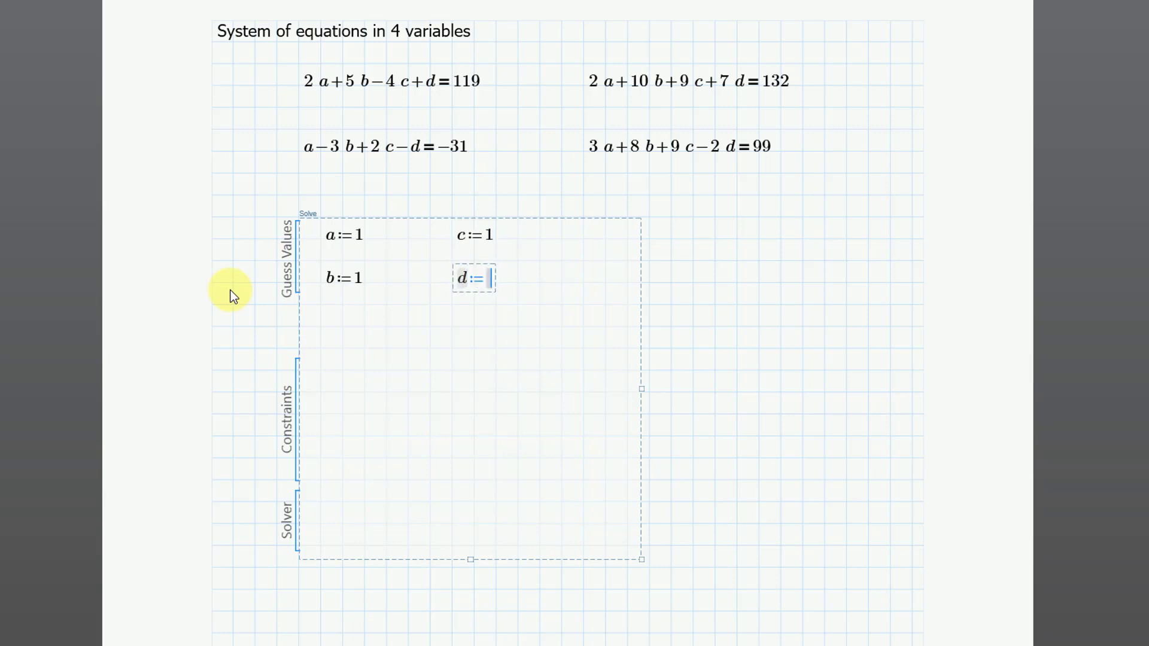
pyautogui.write('1')
# Enter the expression 2*a+5*b-4*c+d in the Constraints area of the solve block
pyautogui.click(324, 395)
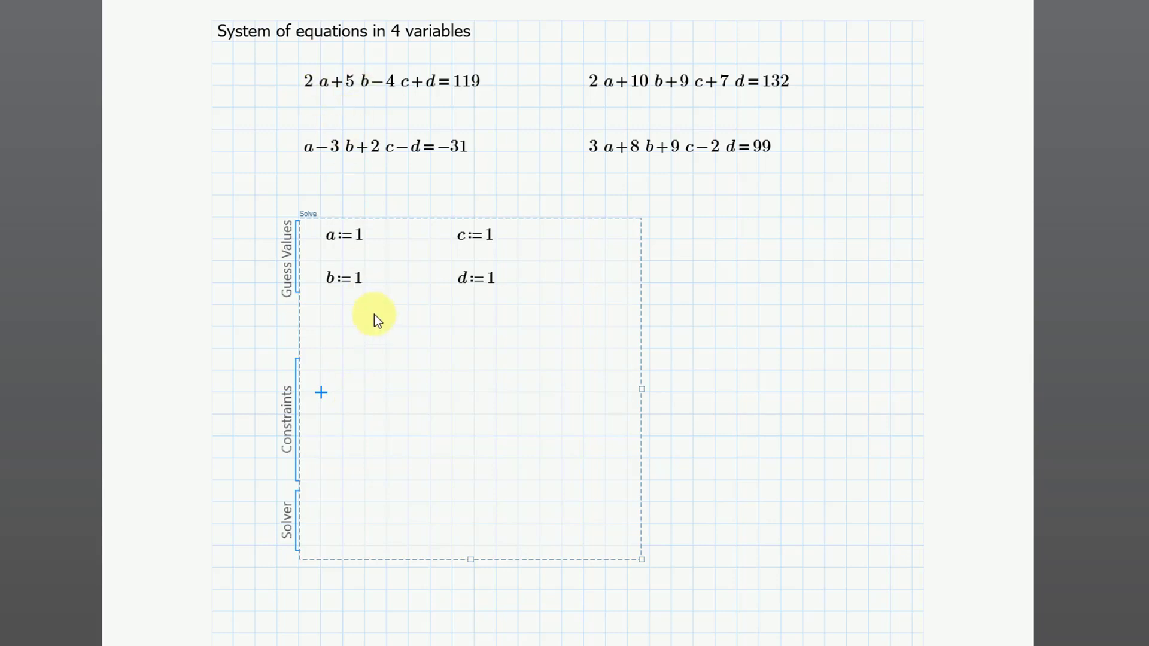
pyautogui.write('2*a+')
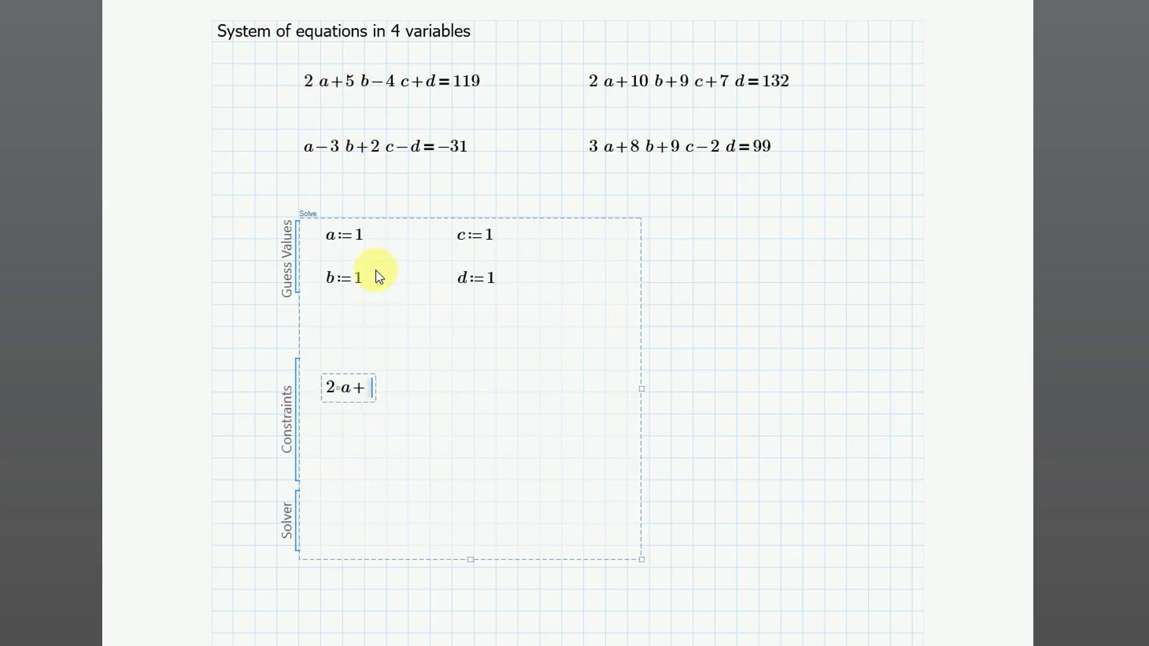
pyautogui.write('5*b-')
pyautogui.write('4*c')
pyautogui.write('+')
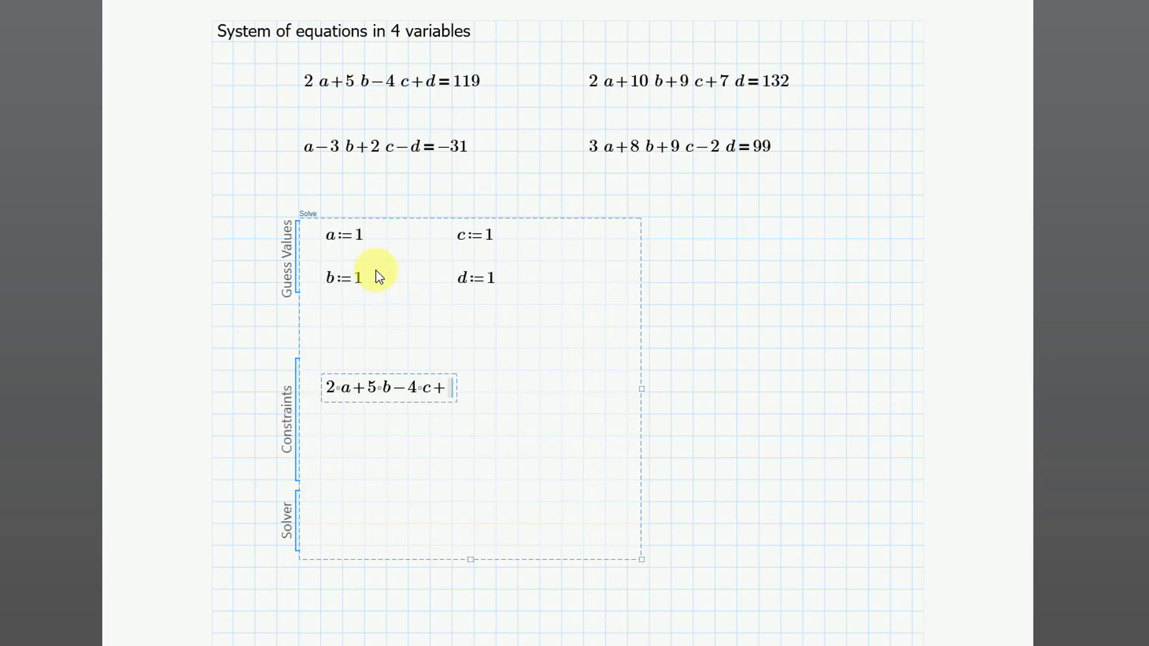
pyautogui.write('d')
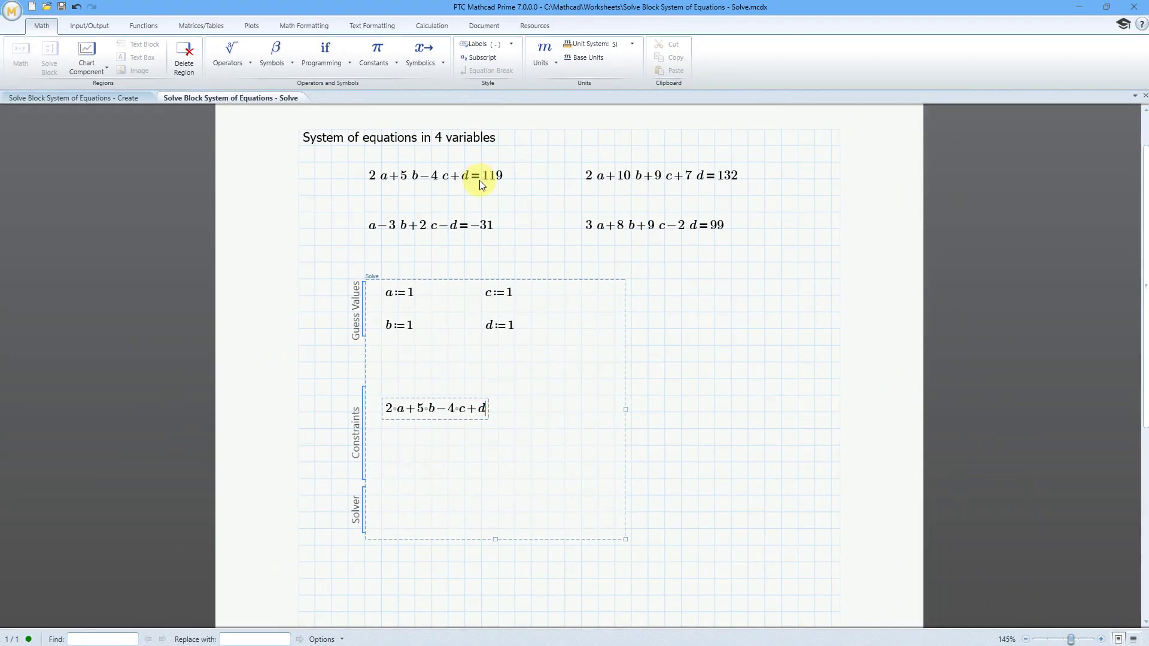
# Complete the first constraint by adding the comparison operator Equal To and the value 119
pyautogui.click(246, 63)
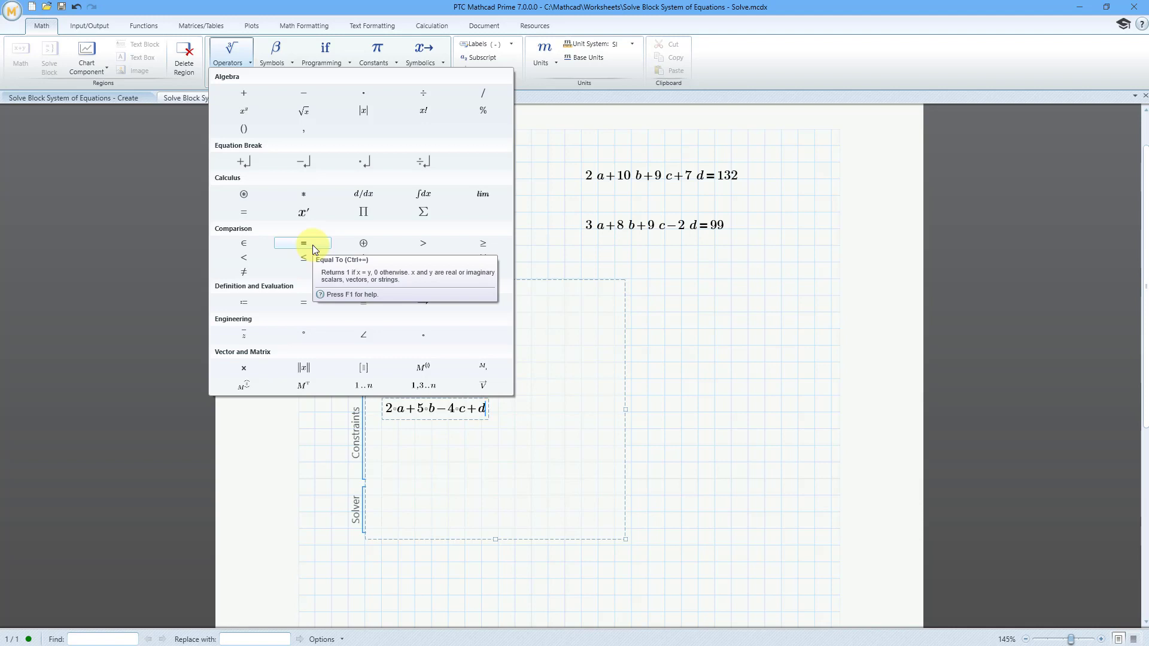
pyautogui.click(489, 407)
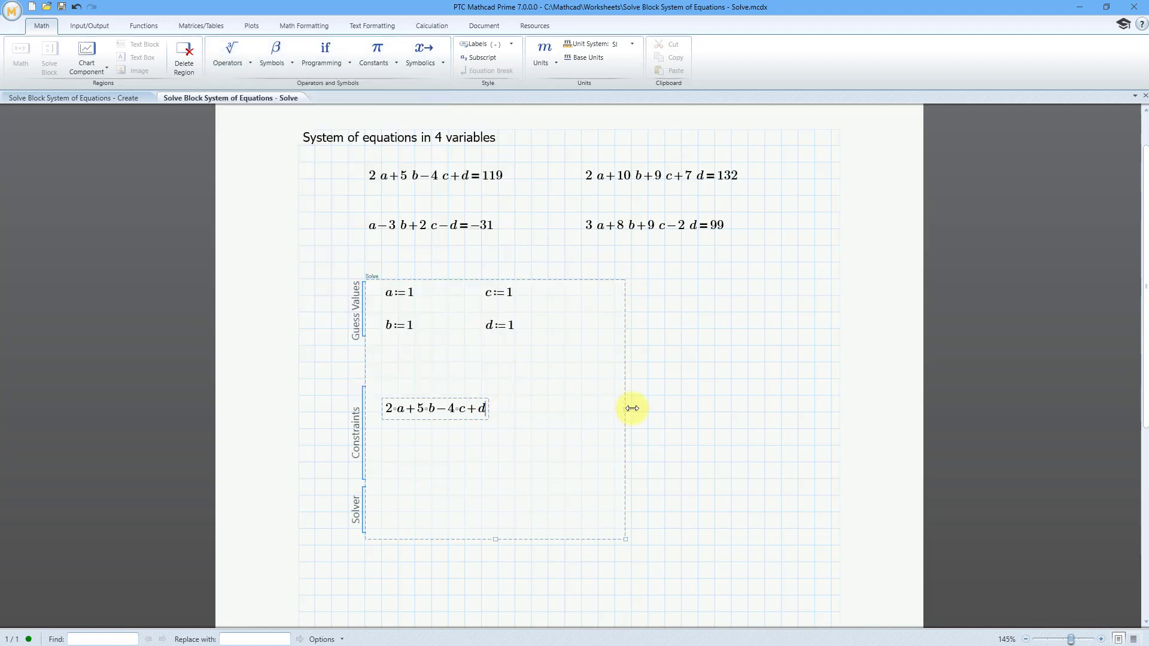
pyautogui.click(243, 65)
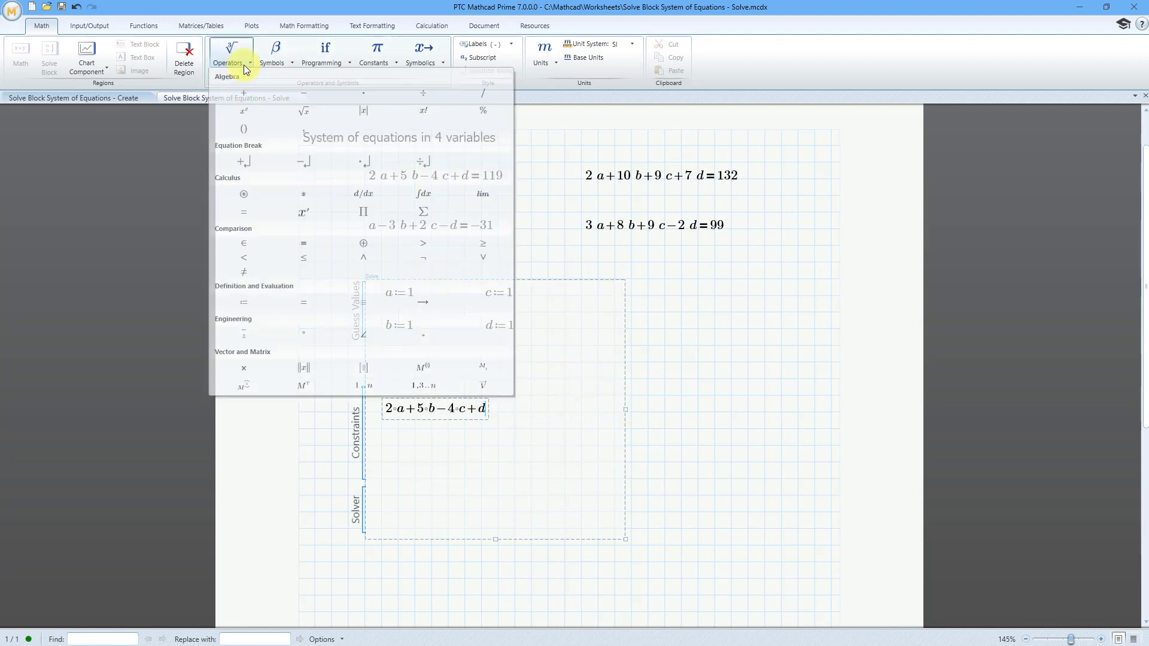
pyautogui.click(310, 246)
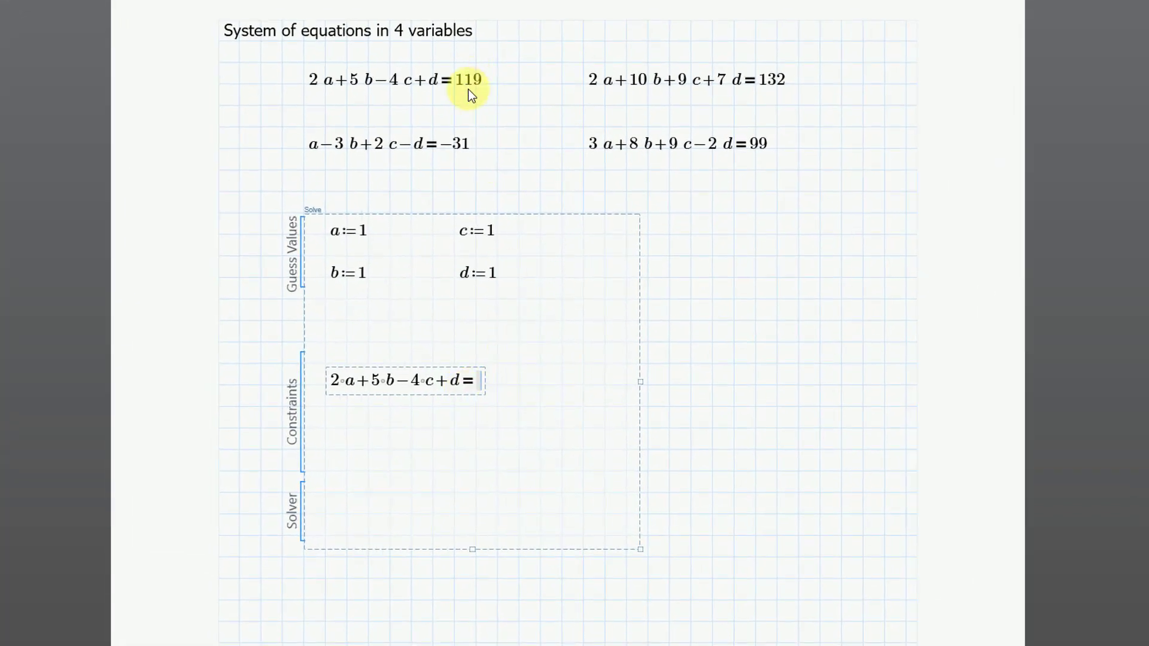
pyautogui.write('119')
pyautogui.press('Return')
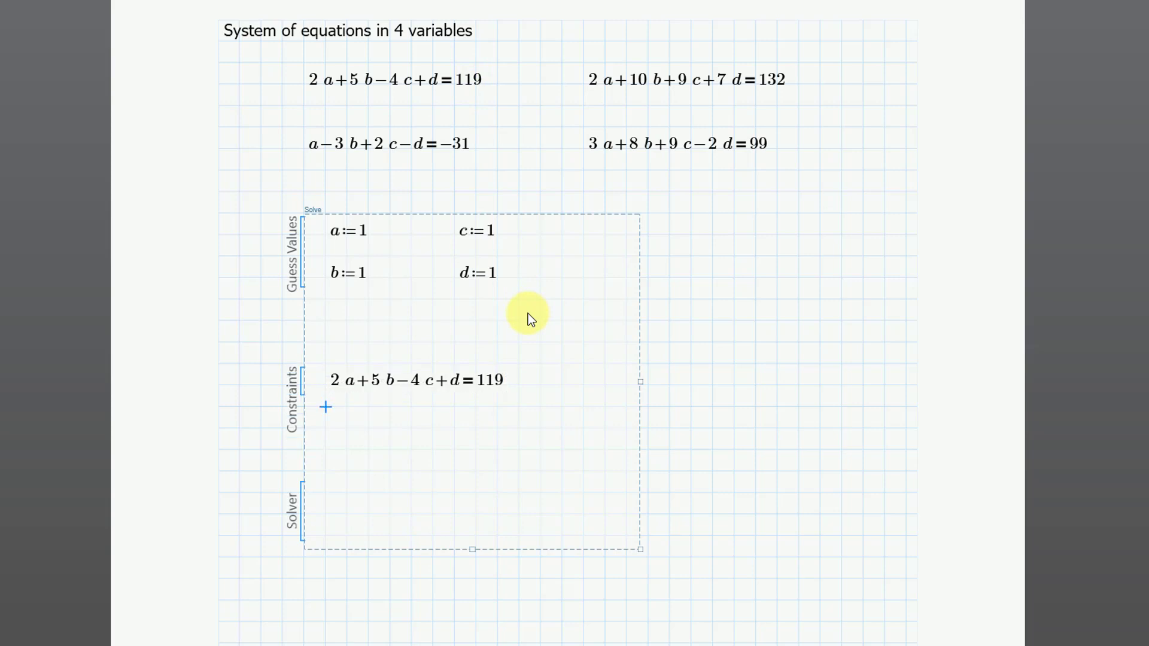
# Copy the equation a-3b+2c-d=-31 into the Constraints area below the first constraint
pyautogui.press('Return')
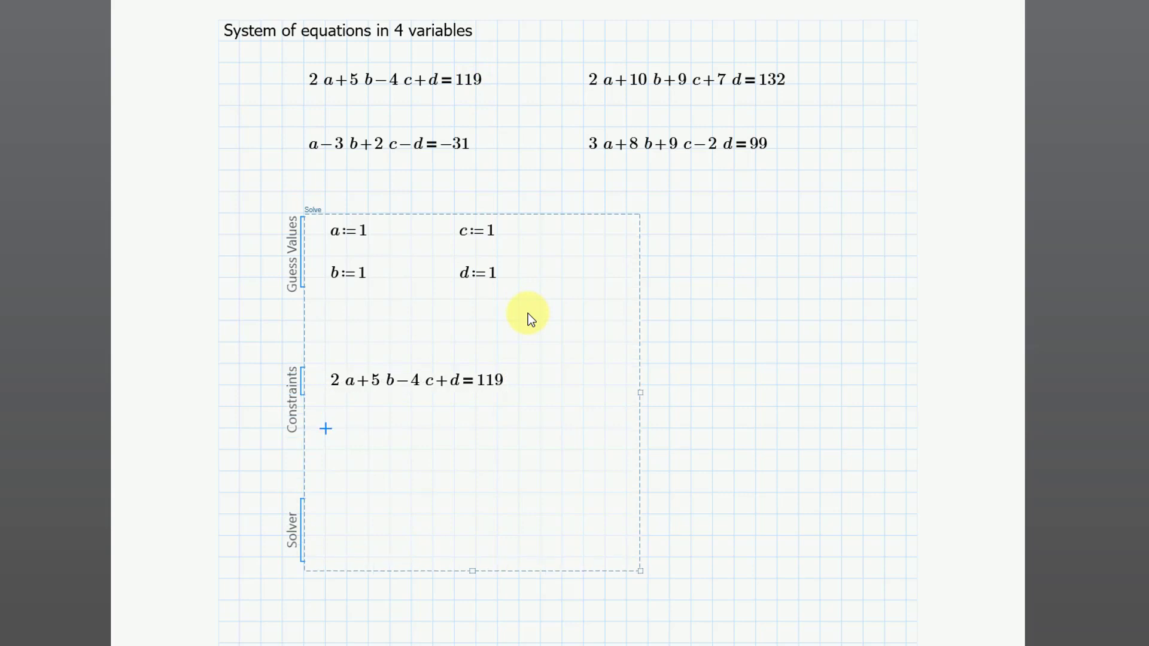
pyautogui.moveTo(286, 124); pyautogui.dragTo(390, 163)
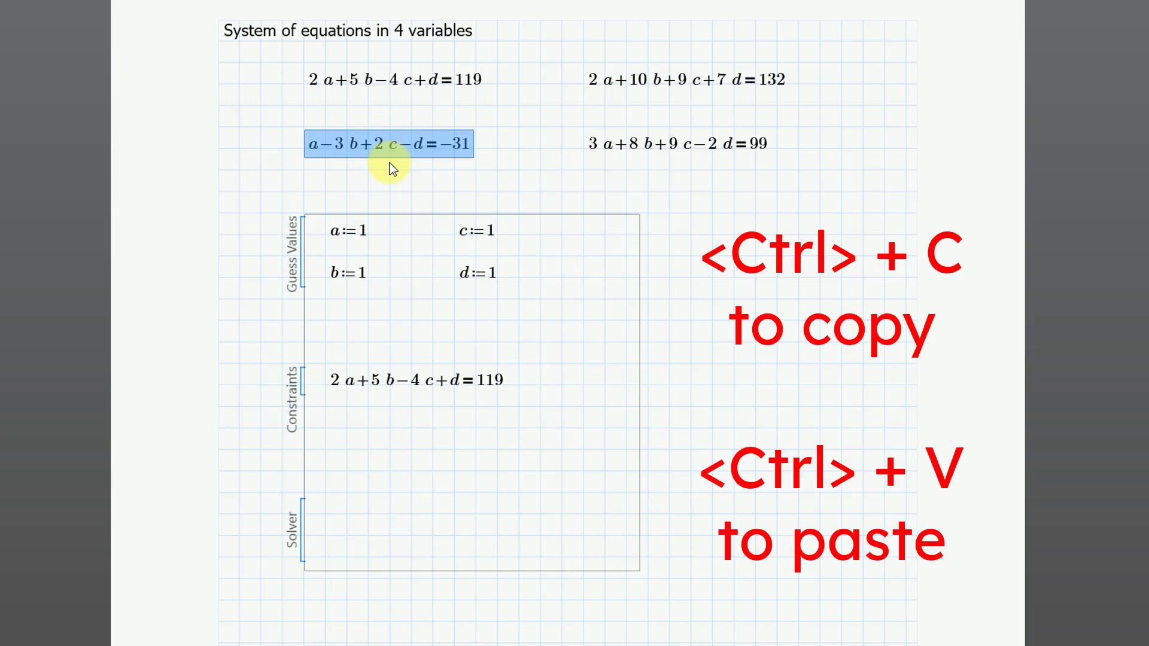
pyautogui.click(326, 428)
pyautogui.hotkey('ctrl', 'v')
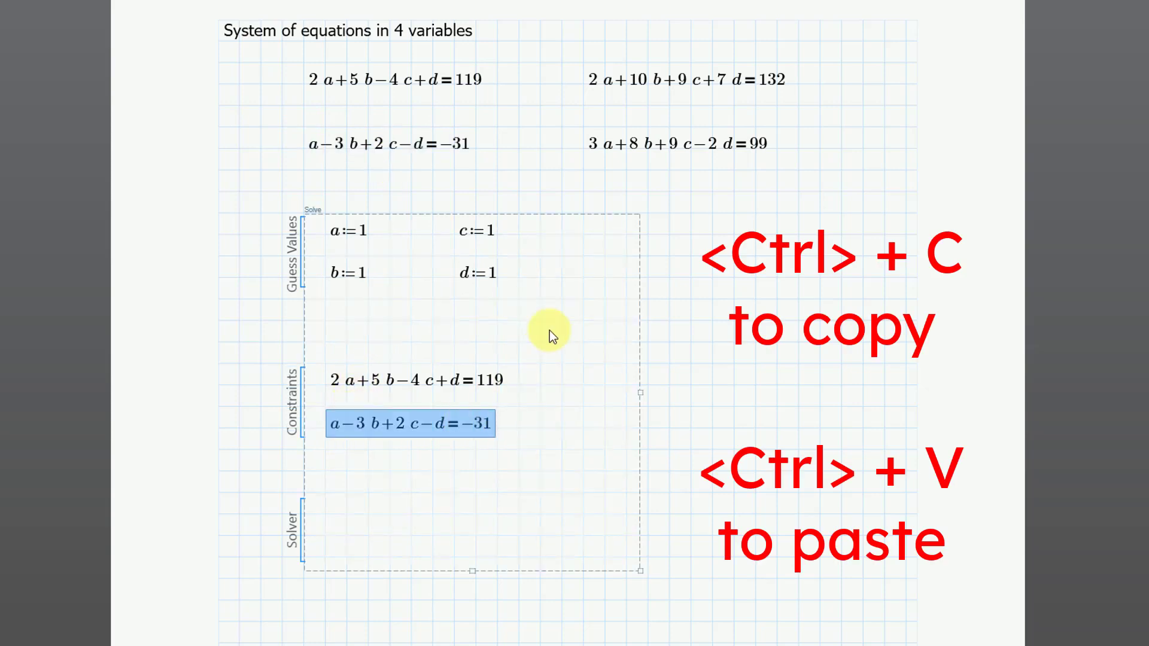
# Copy the equations 2a+10b+9c+7d=132 and 3a+8b+9c-2d=99 together into the solve block below the second constraint
pyautogui.click(329, 469)
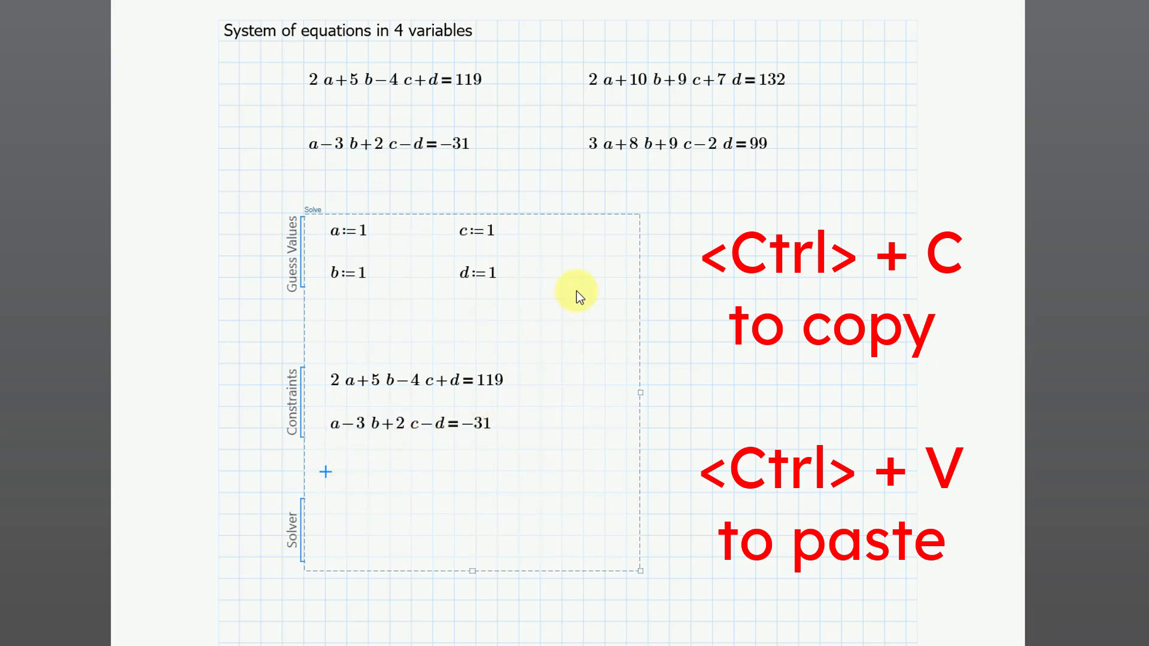
pyautogui.moveTo(569, 60); pyautogui.dragTo(632, 102)
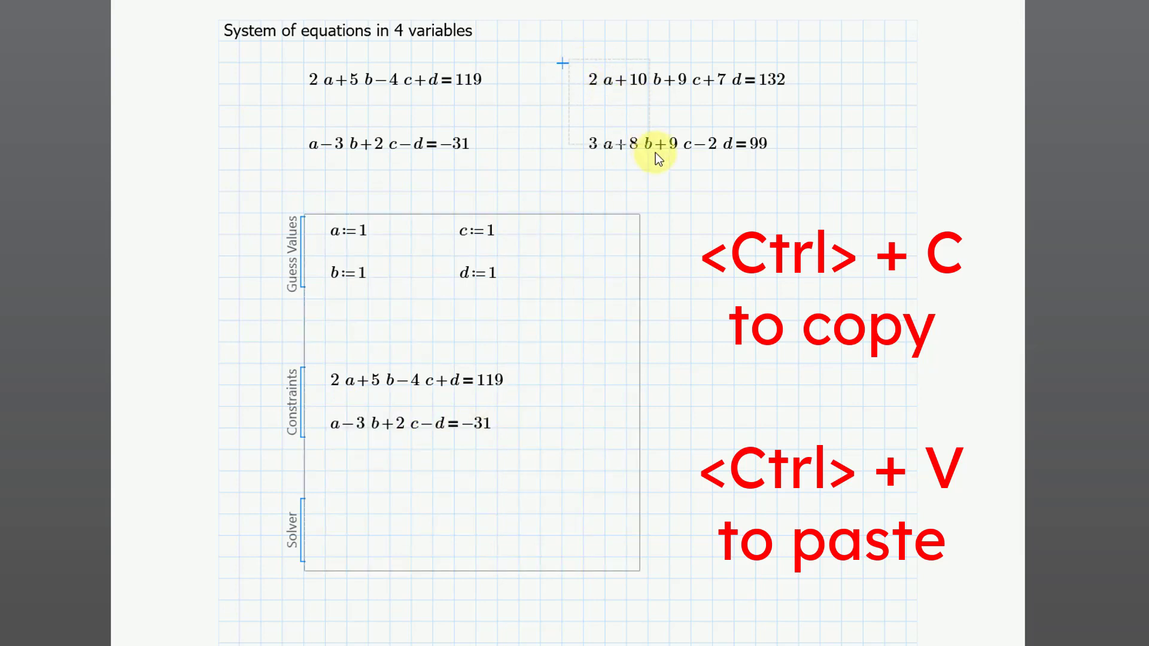
pyautogui.moveTo(655, 153); pyautogui.dragTo(689, 180)
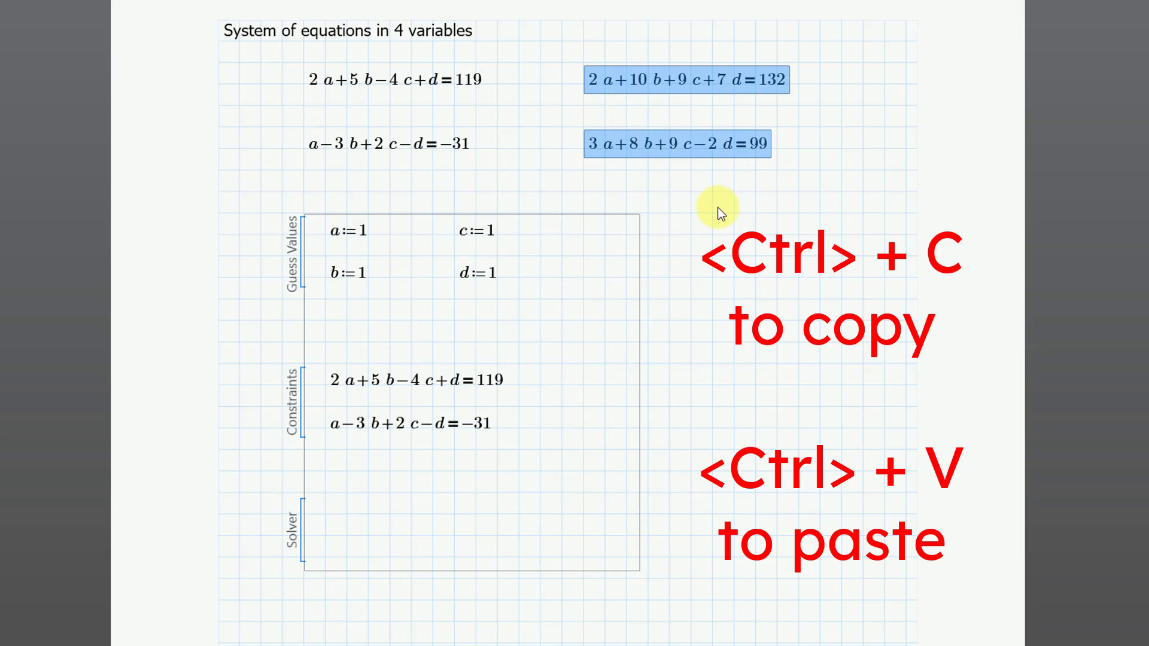
pyautogui.click(327, 469)
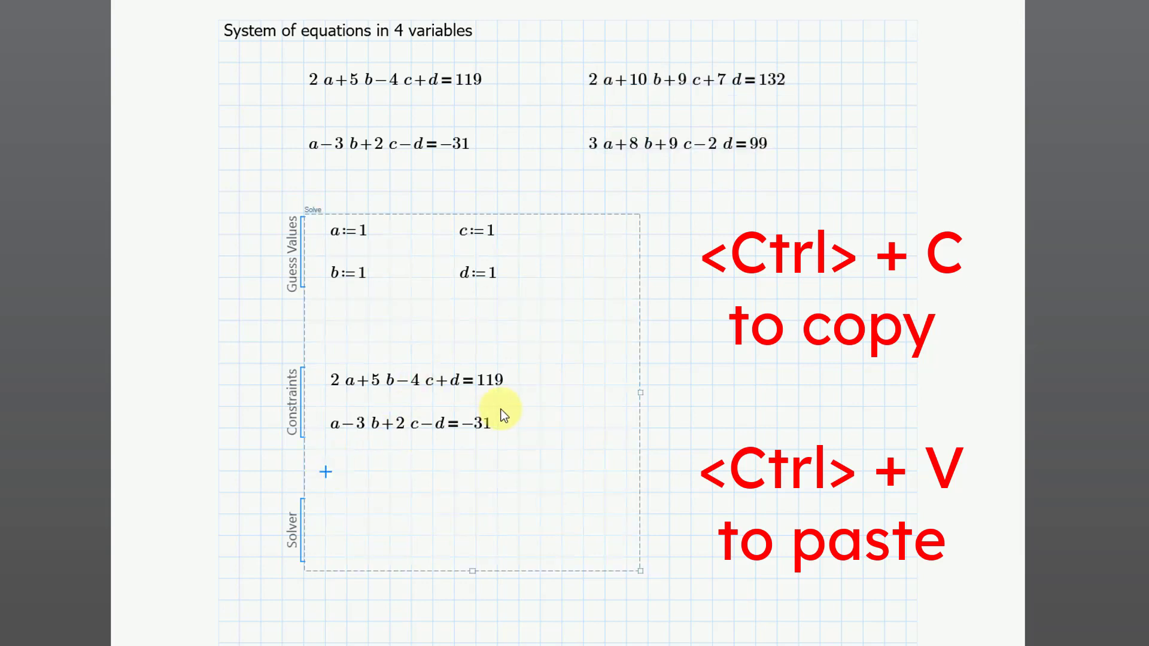
pyautogui.hotkey('ctrl', 'v')
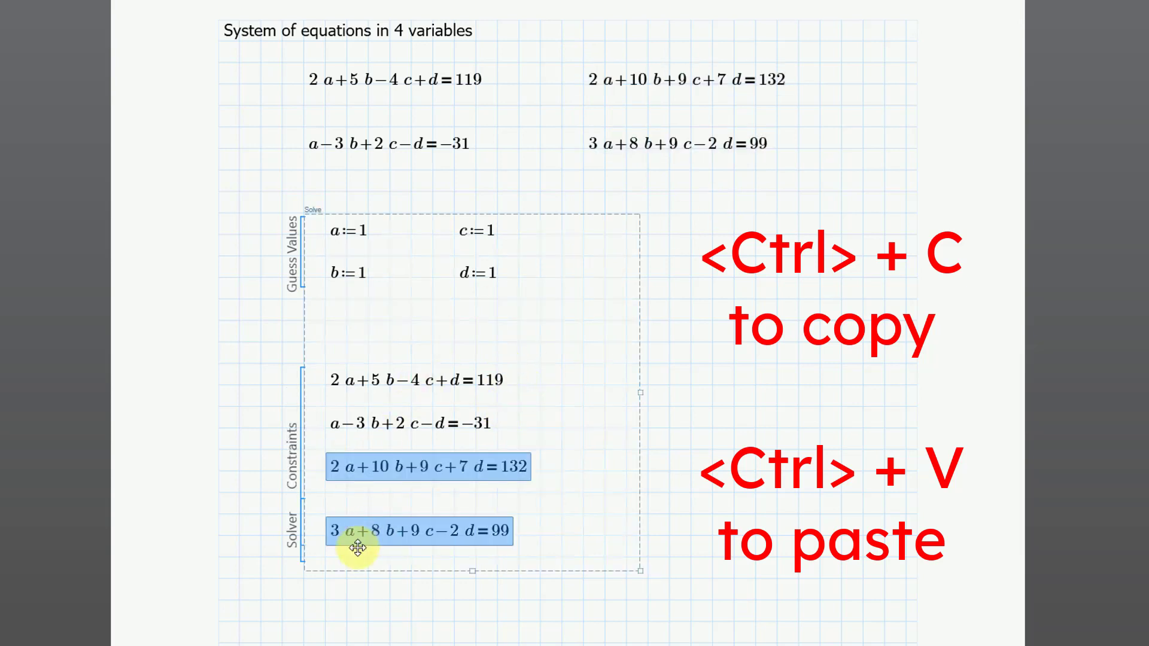
# Move the constraint 3a+8b+9c-2d=99 up by one grid row to match the spacing of the others
pyautogui.click(306, 557)
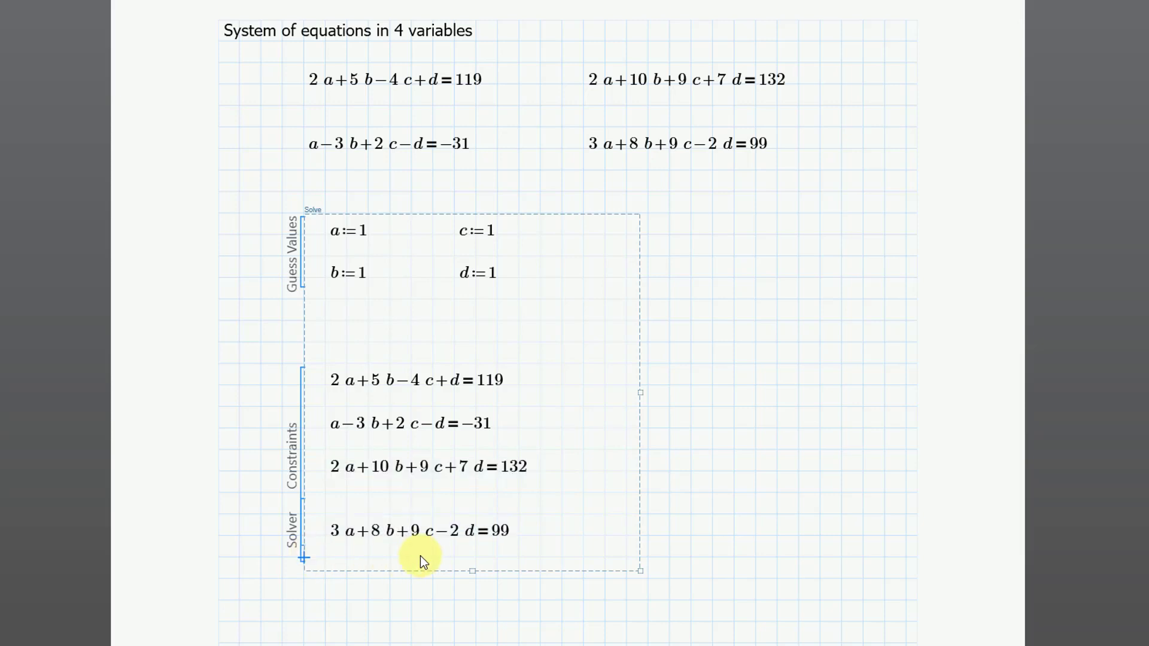
pyautogui.press('Down')
pyautogui.press('Down')
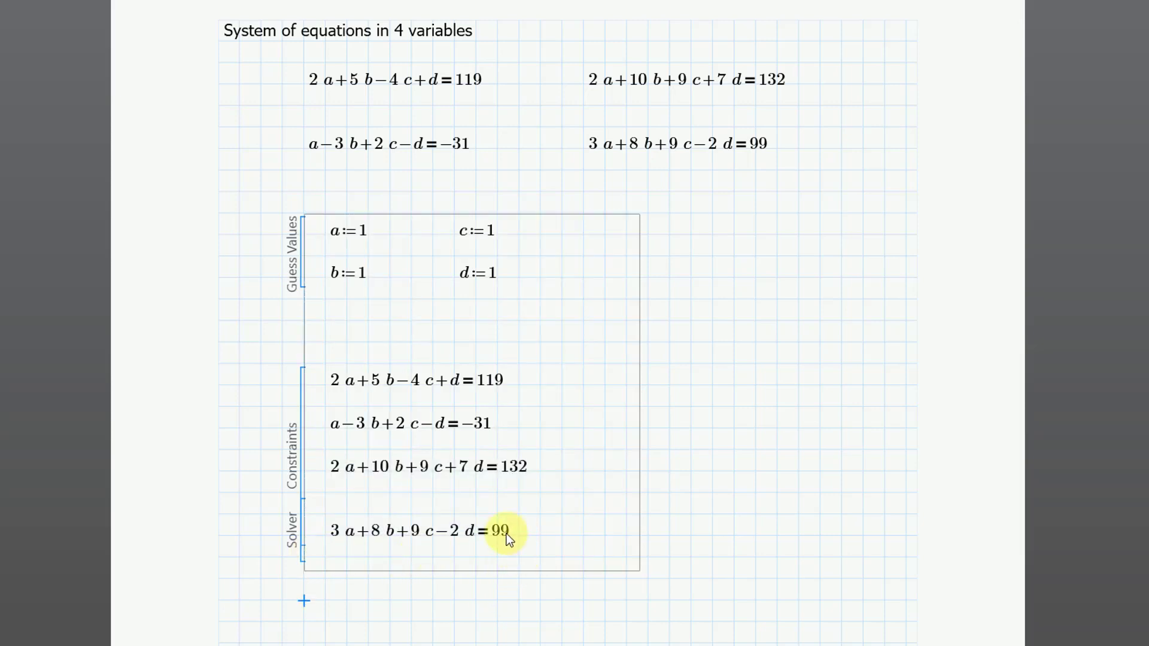
pyautogui.moveTo(337, 513); pyautogui.dragTo(379, 555)
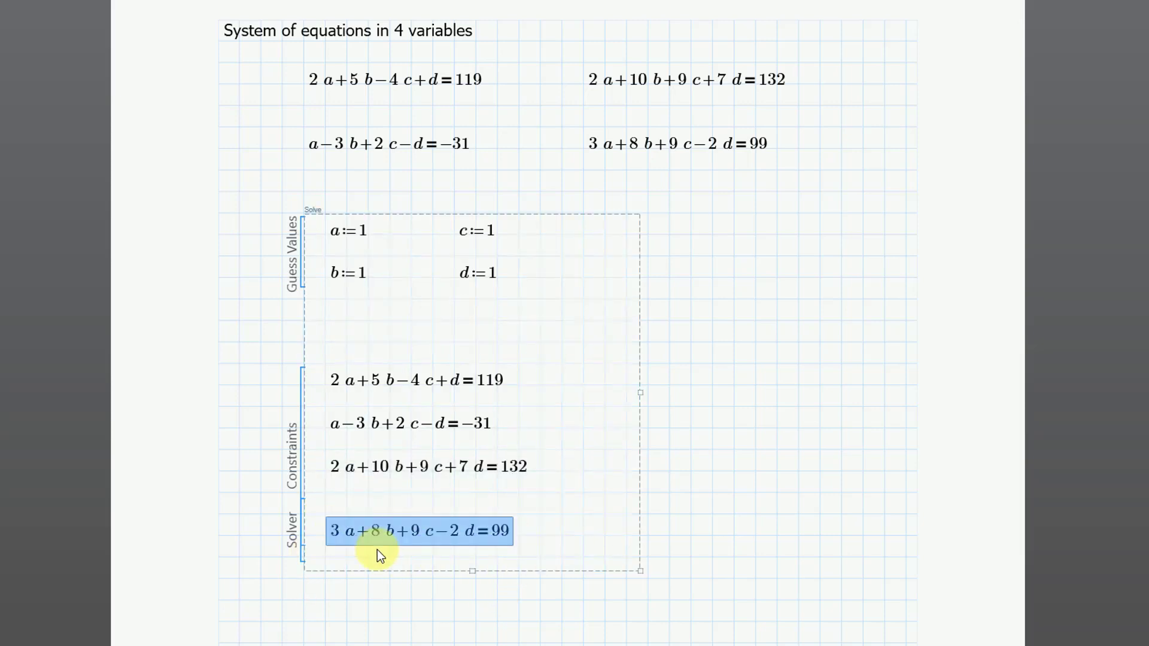
pyautogui.press('Up')
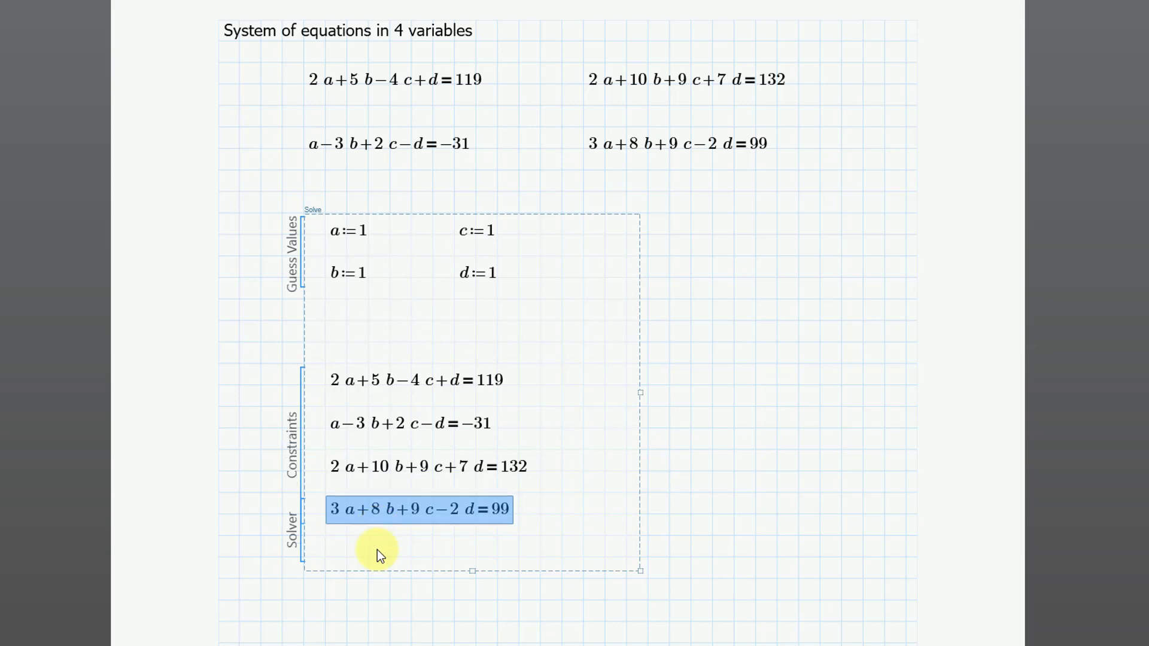
# Move all four constraints up together until they sit directly below the guess values
pyautogui.moveTo(317, 371); pyautogui.dragTo(394, 512)
pyautogui.press('Up')
pyautogui.press('Up')
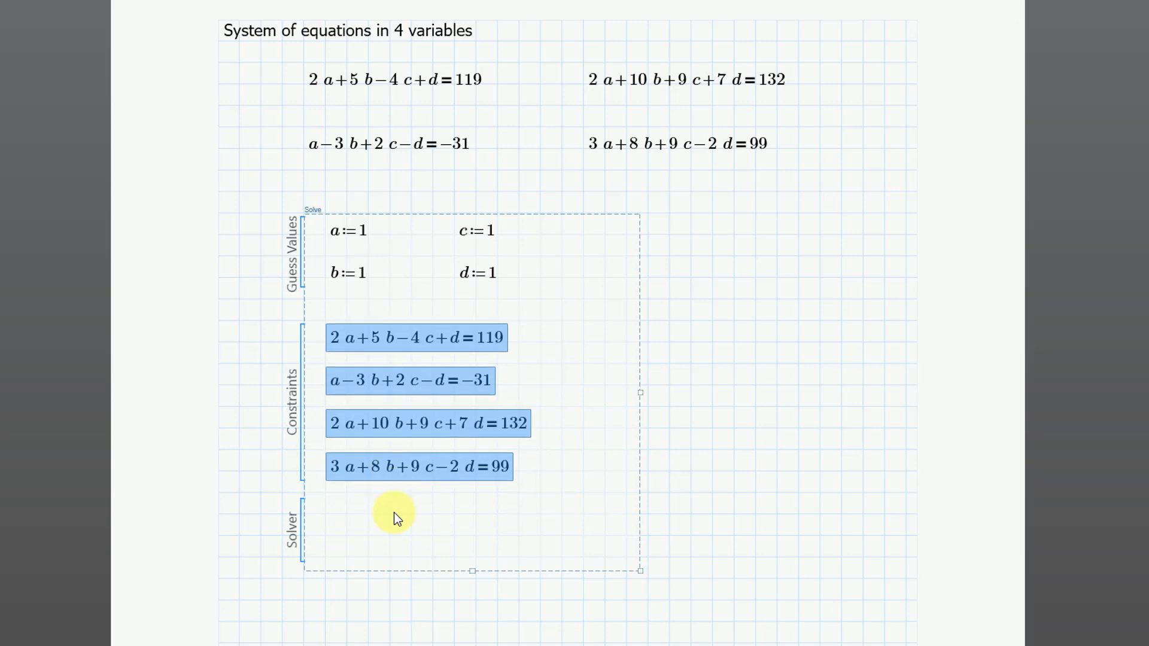
pyautogui.press('Up')
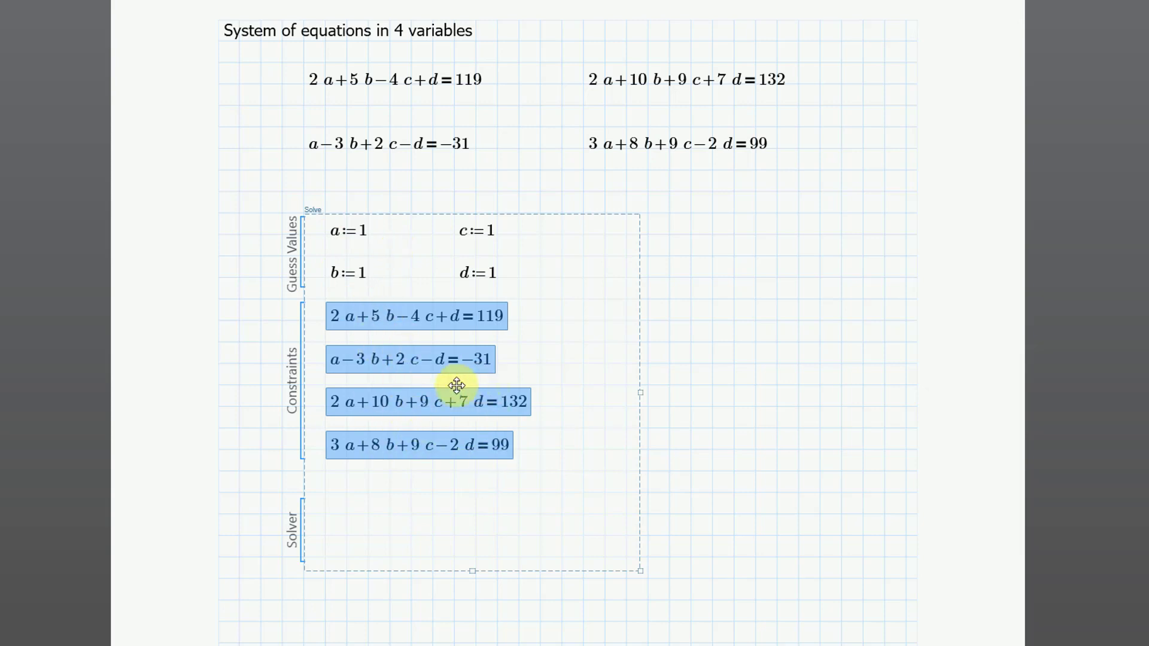
# Insert a matrix with four rows and one column in the Solver area of the solve block
pyautogui.click(351, 536)
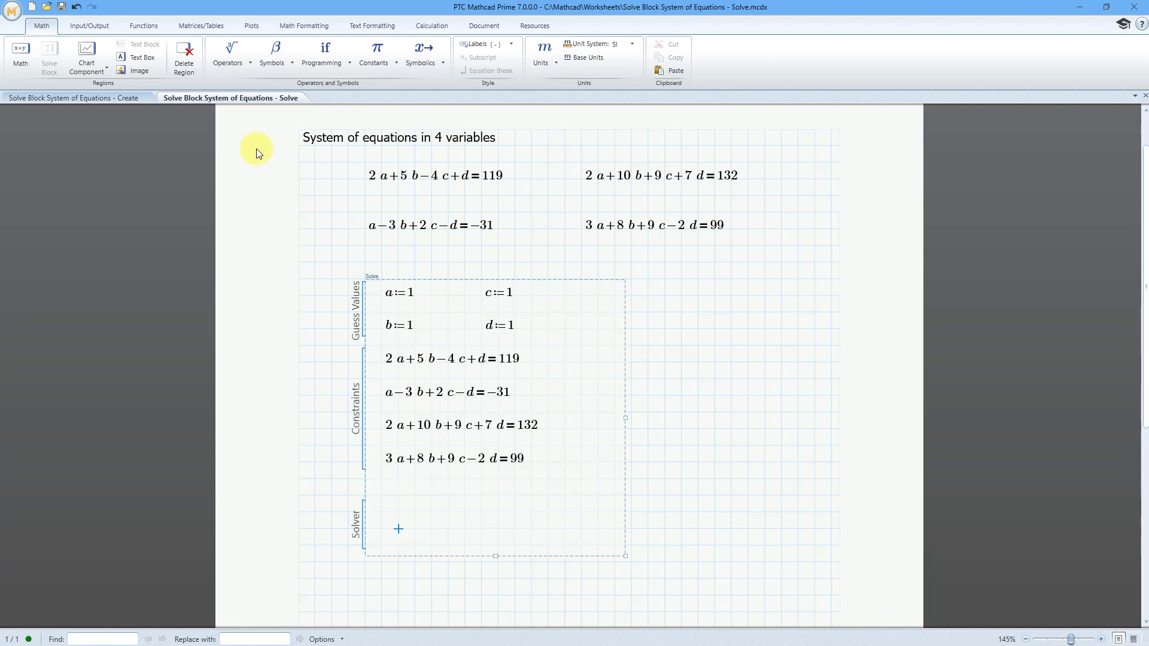
pyautogui.click(200, 27)
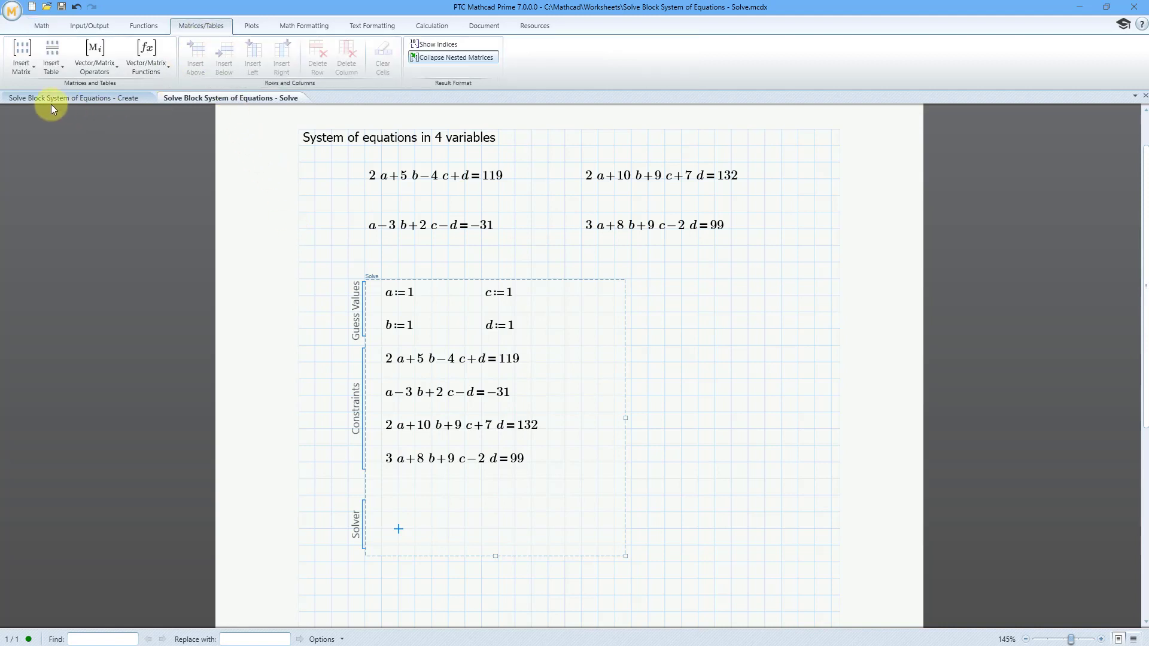
pyautogui.click(27, 72)
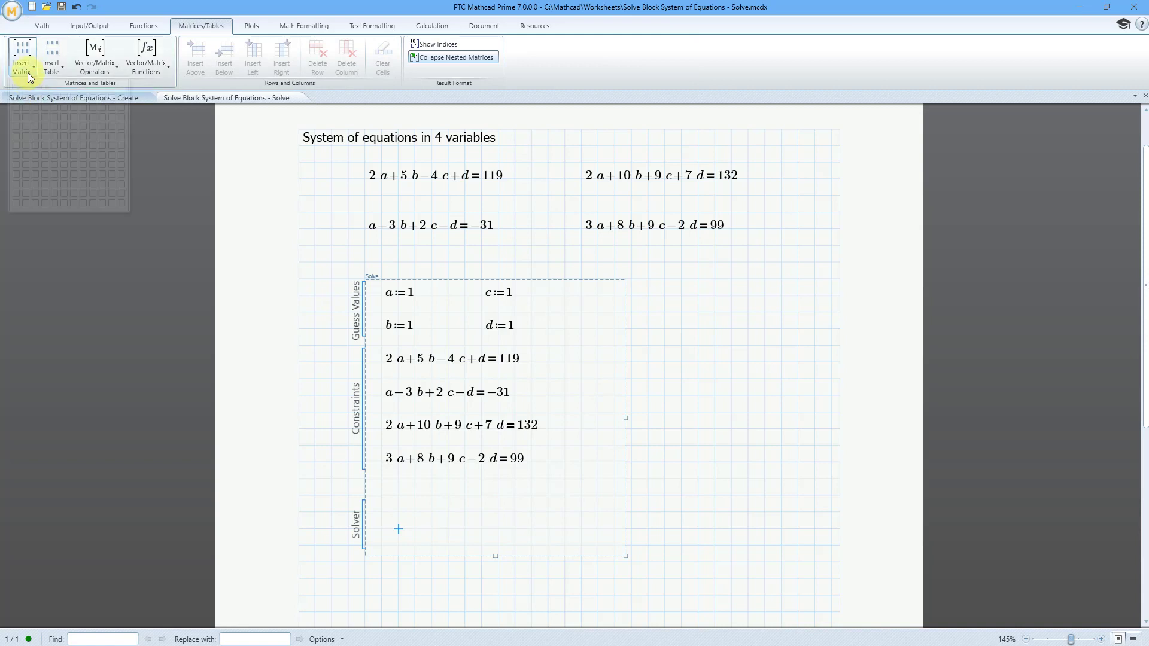
pyautogui.click(17, 128)
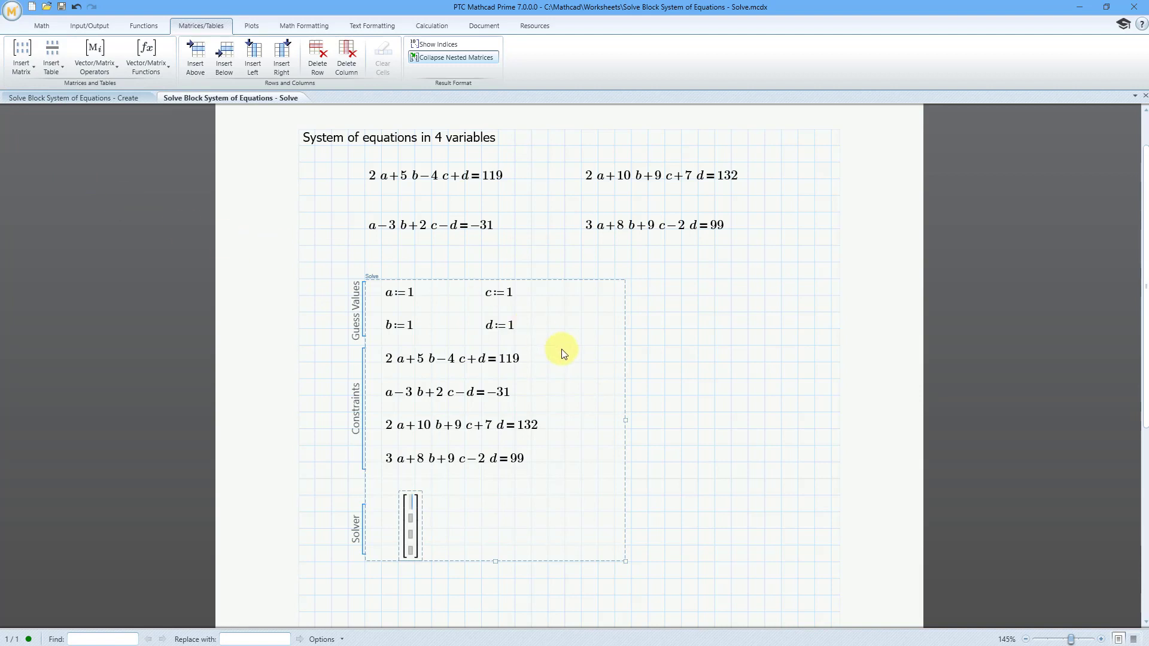
# Fill the four rows of the solver vector with the variables a, b, c and d
pyautogui.write('a')
pyautogui.press('Tab')
pyautogui.write('b')
pyautogui.press('Tab')
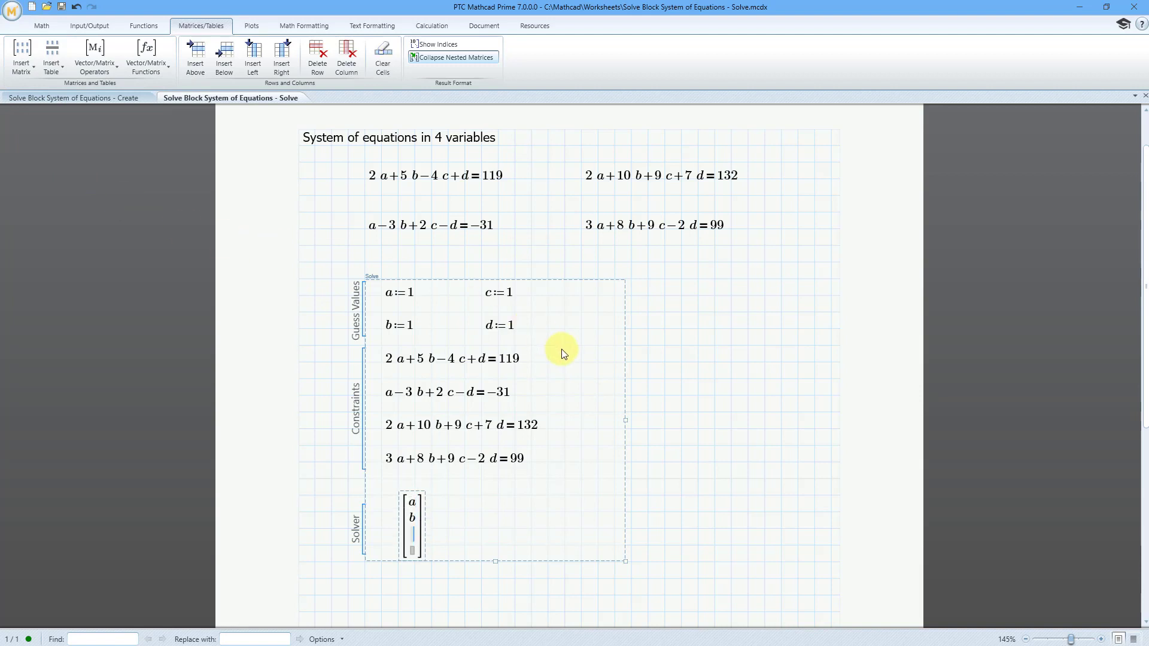
pyautogui.write('c')
pyautogui.press('Tab')
pyautogui.write('d')
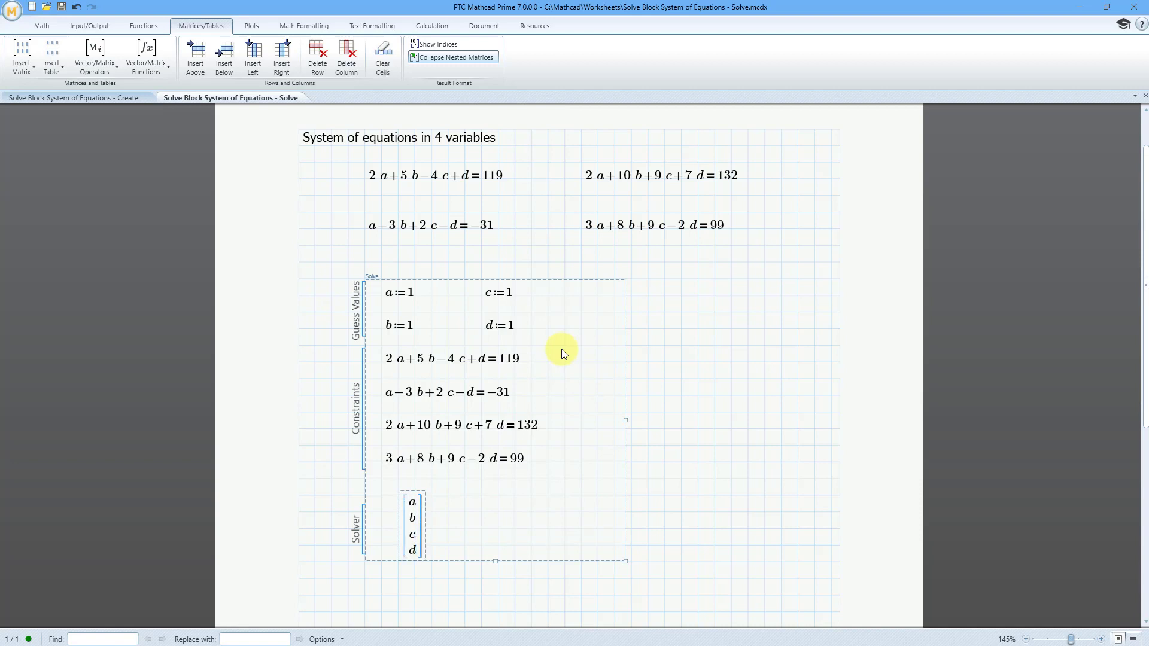
# Add the definition operator after the solver vector and insert the find function on its other side
pyautogui.press('Right')
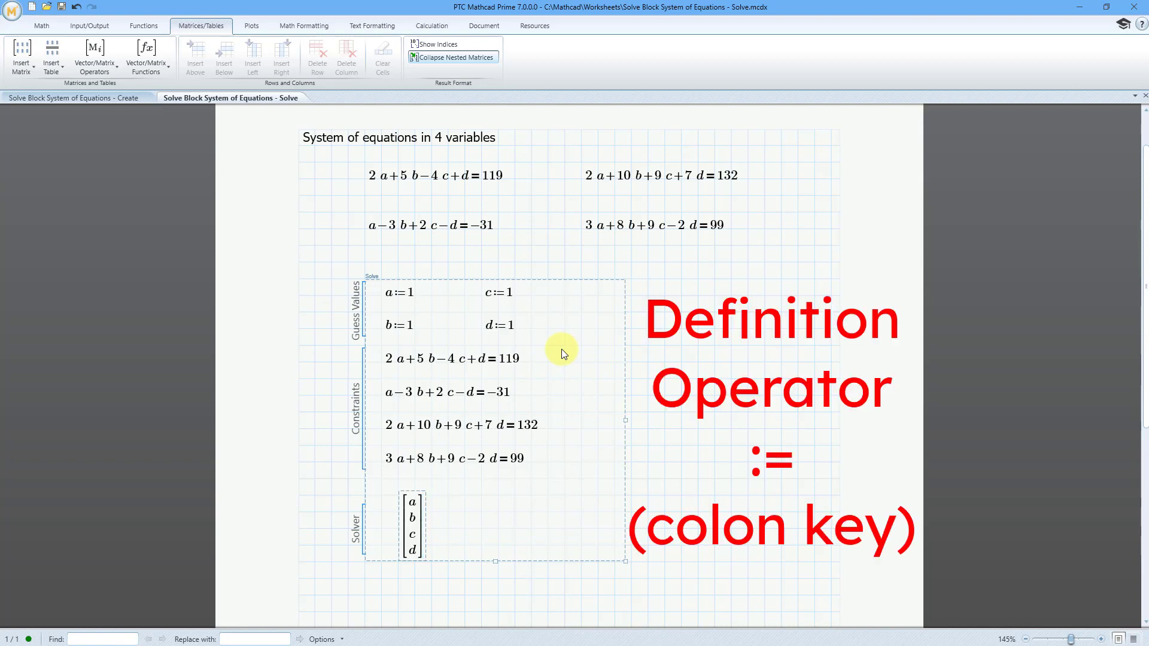
pyautogui.write(':')
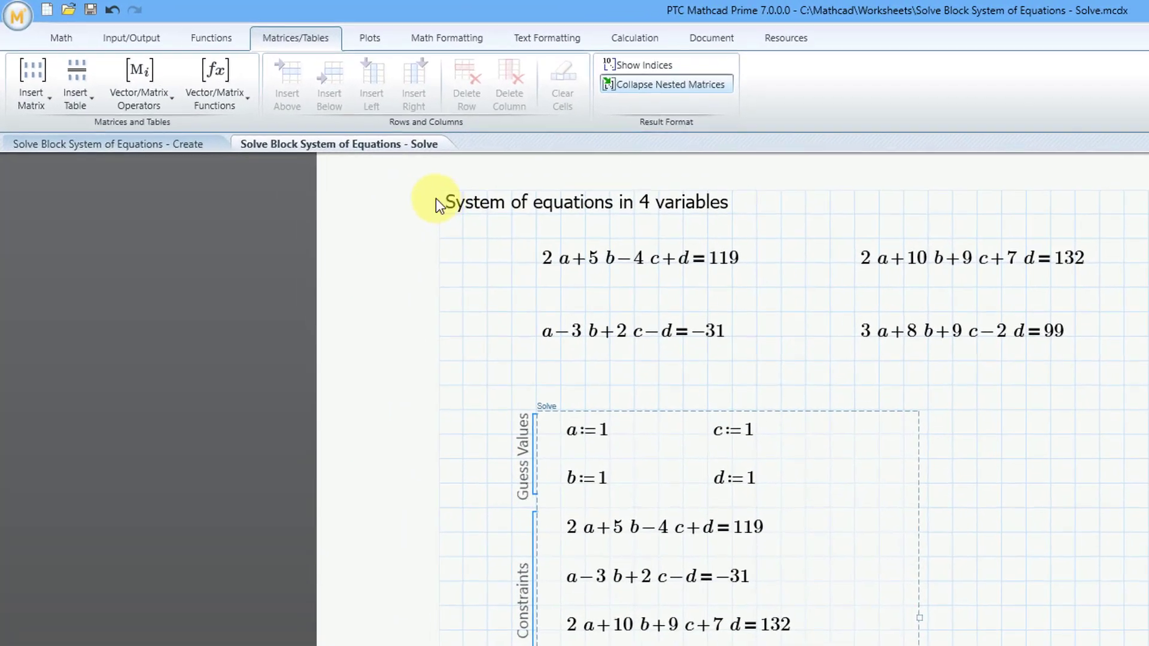
pyautogui.click(219, 38)
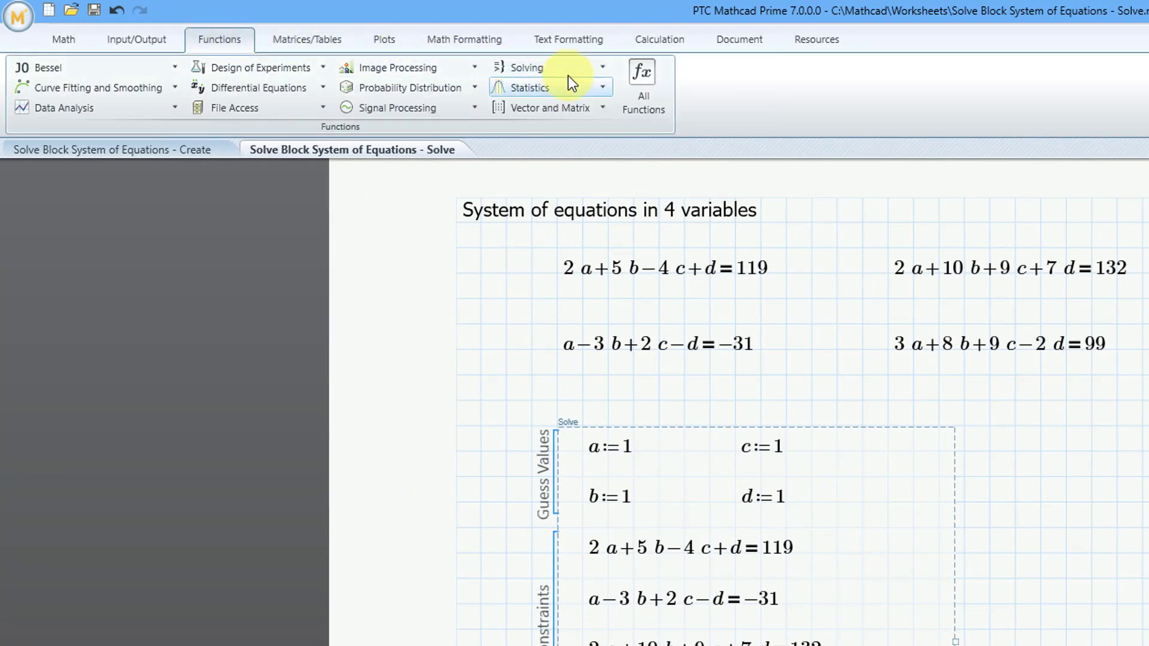
pyautogui.click(602, 66)
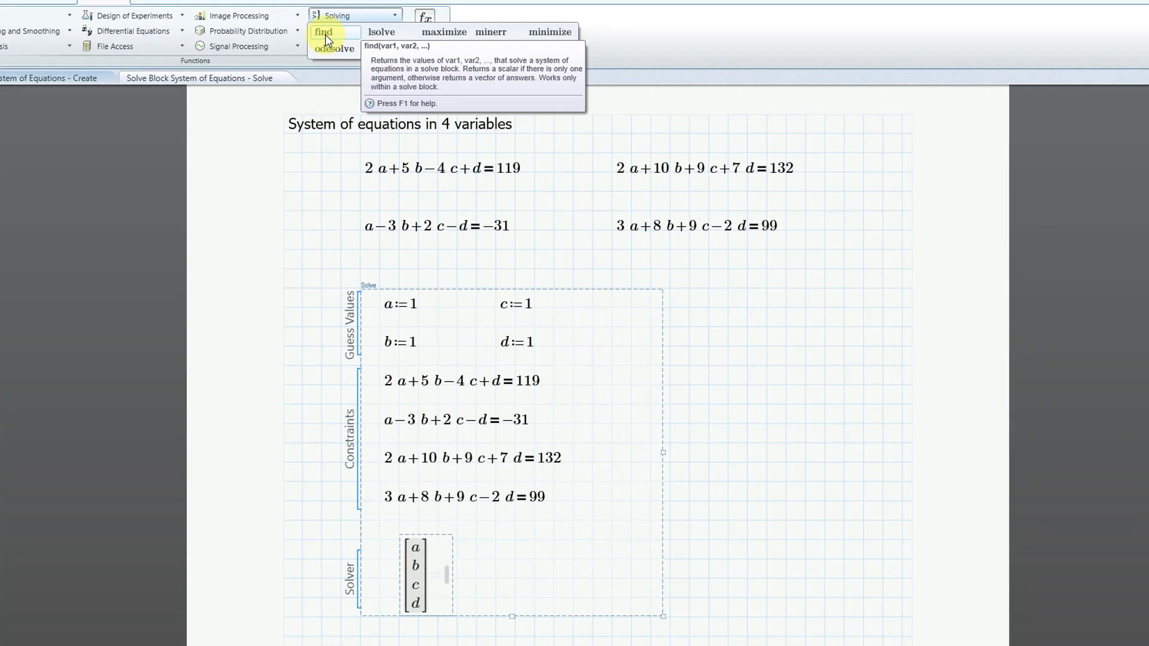
pyautogui.click(511, 92)
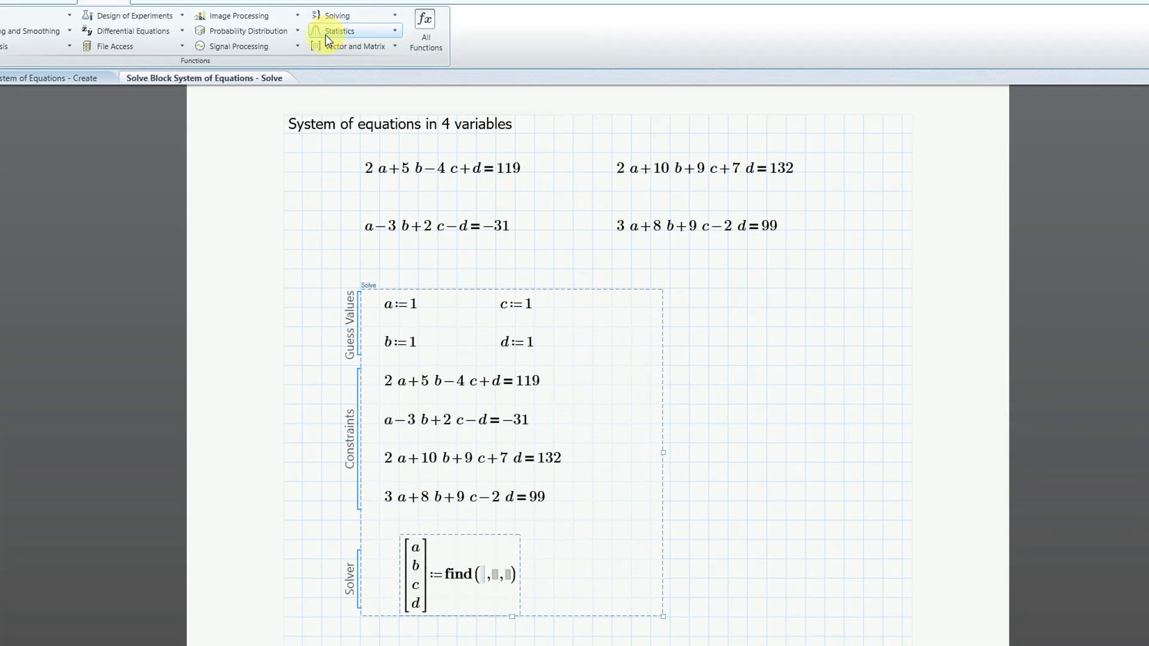
# Enter a, b, c and d as the arguments of the find function and leave the solve block
pyautogui.write('a')
pyautogui.press('Tab')
pyautogui.write('b')
pyautogui.press('Tab')
pyautogui.write('c,d')
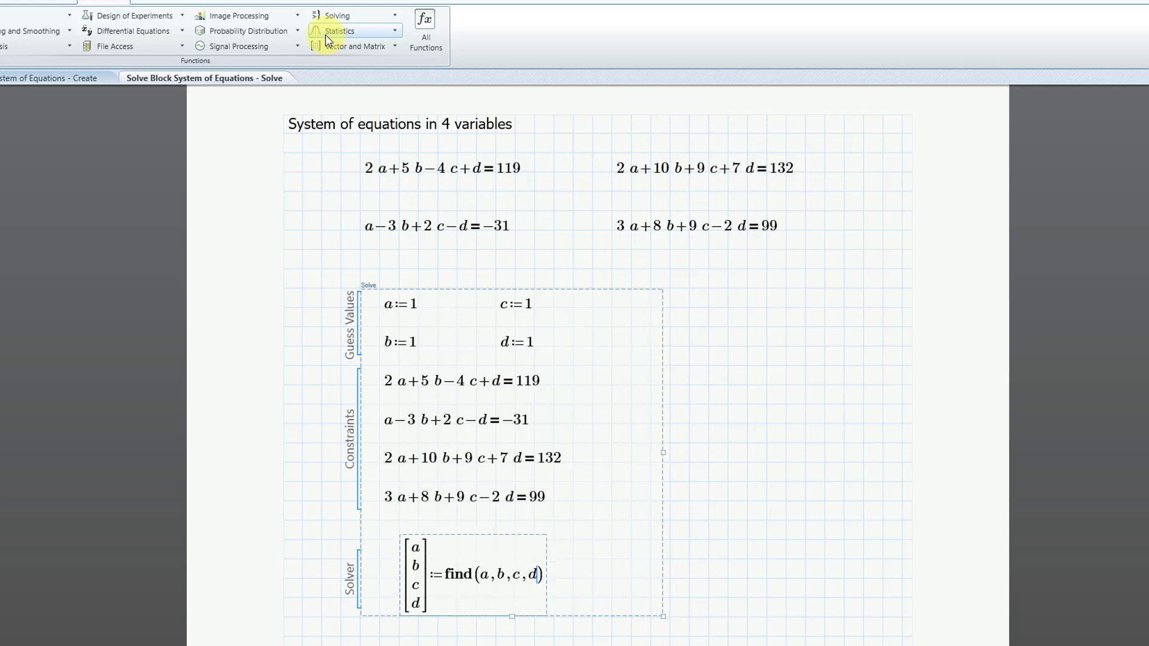
pyautogui.click(720, 578)
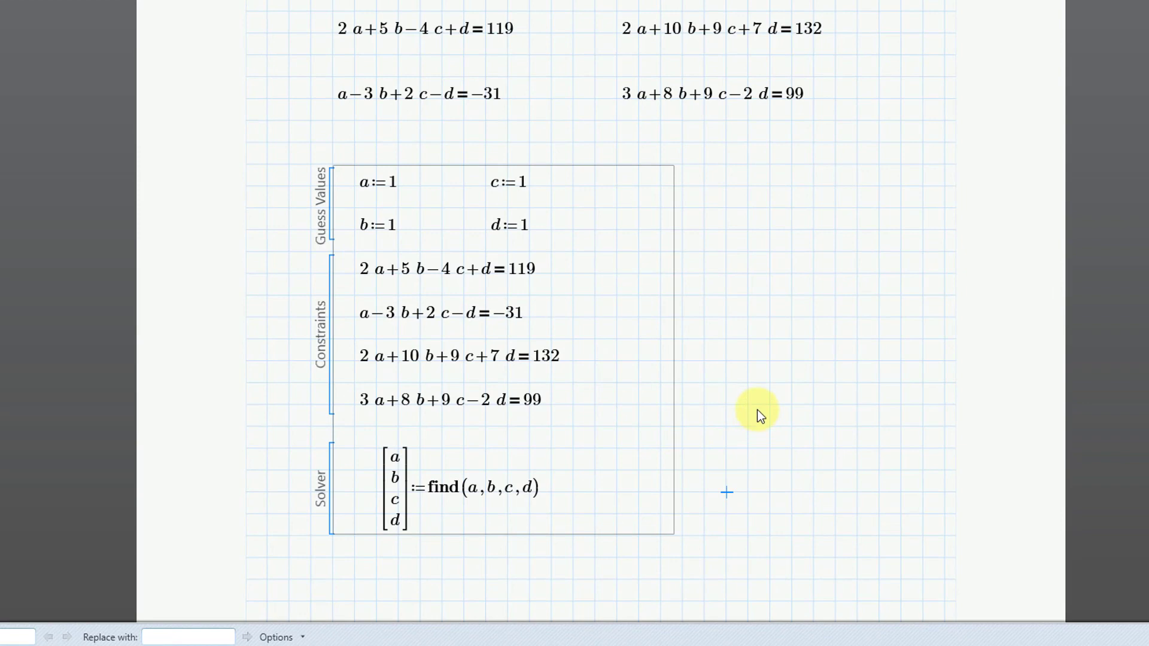
# Evaluate the variables a and b side by side in a row below the solve block
pyautogui.scroll(-2, 753, 391)
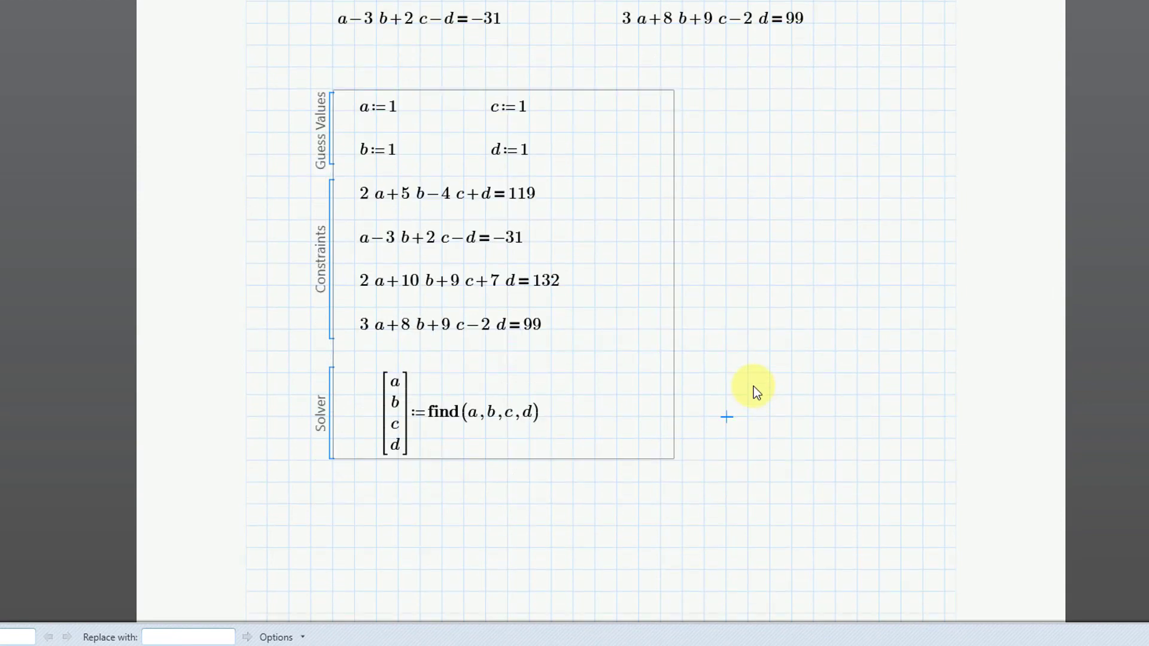
pyautogui.scroll(-1, 754, 391)
pyautogui.scroll(-1, 755, 392)
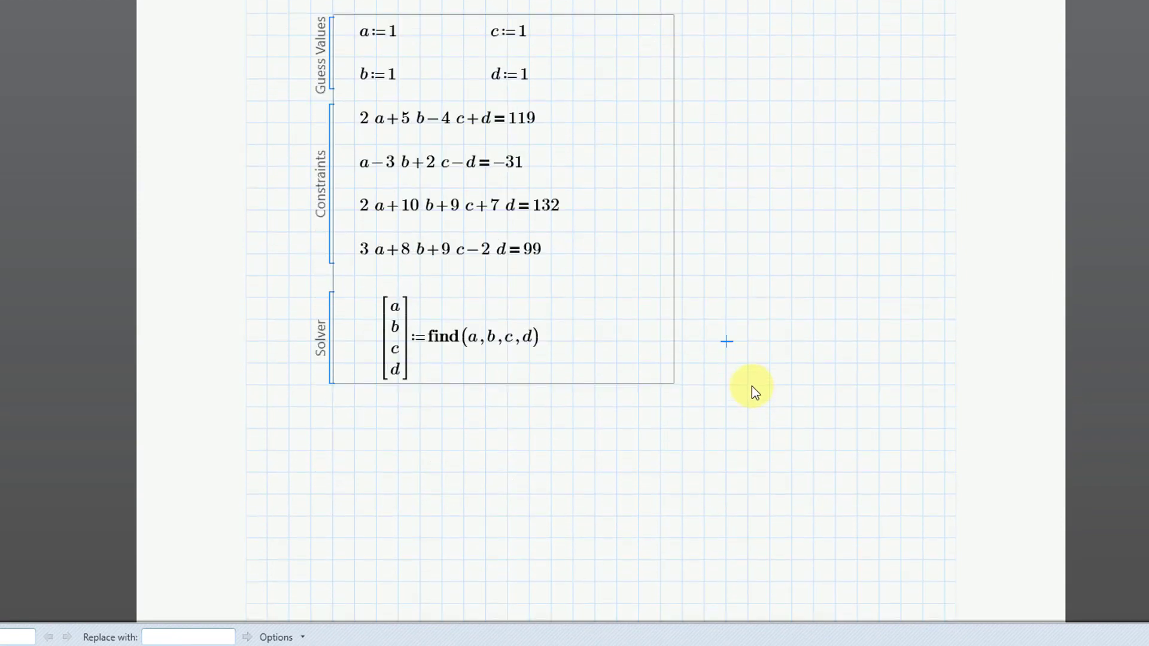
pyautogui.click(334, 474)
pyautogui.write('a=18')
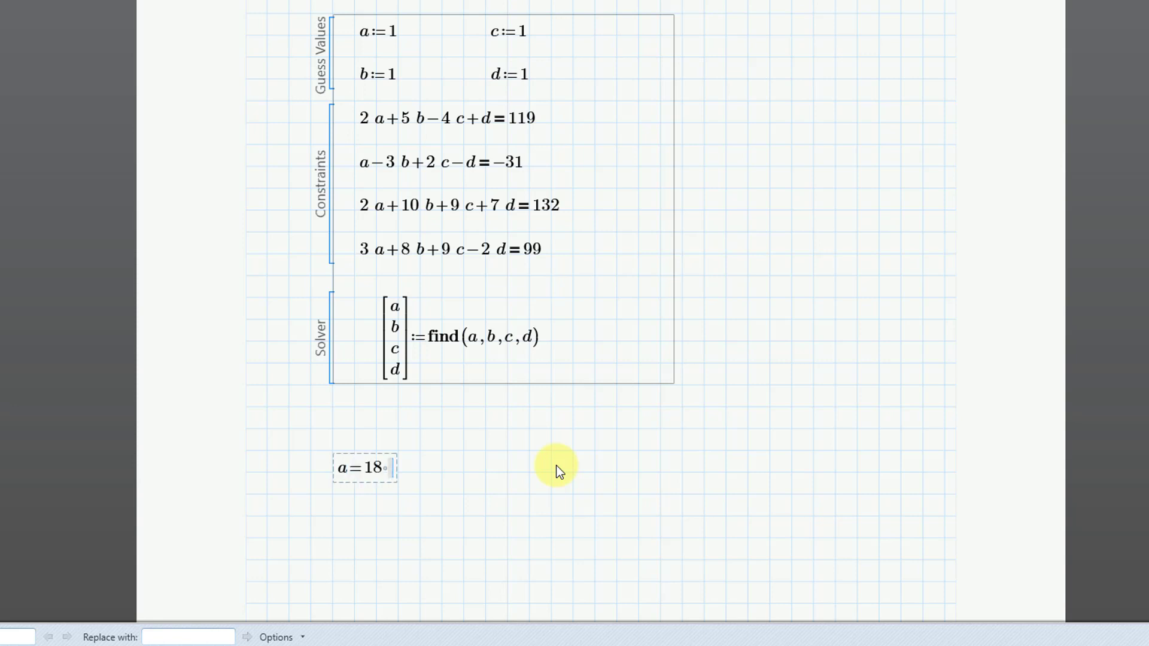
pyautogui.click(485, 473)
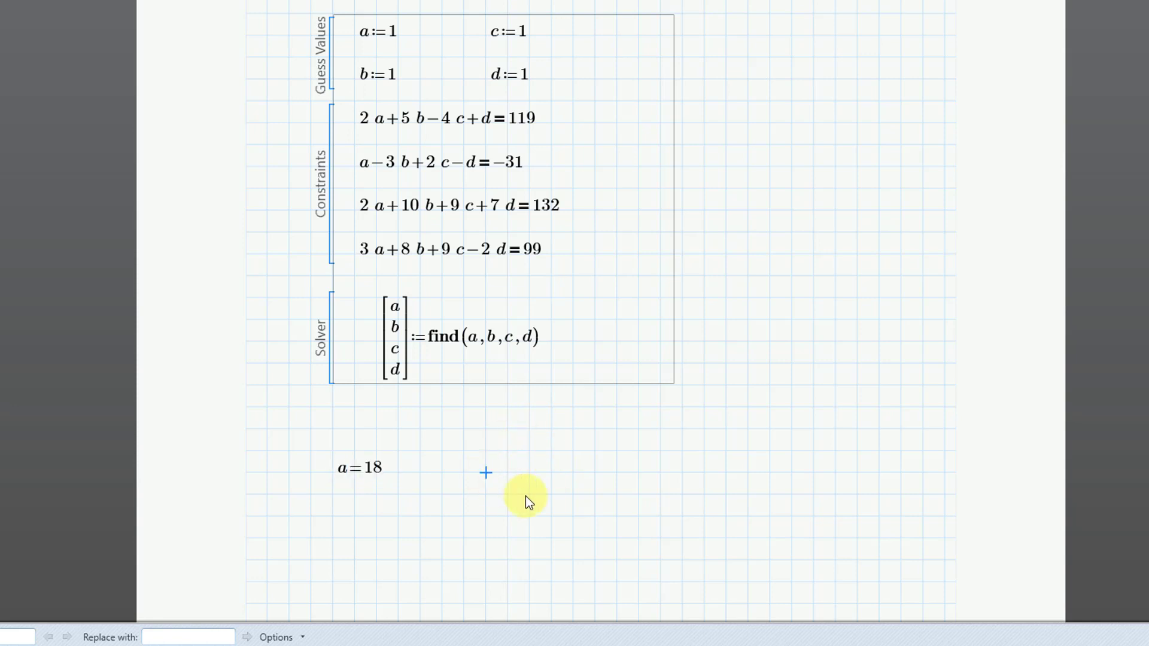
pyautogui.write('b=12')
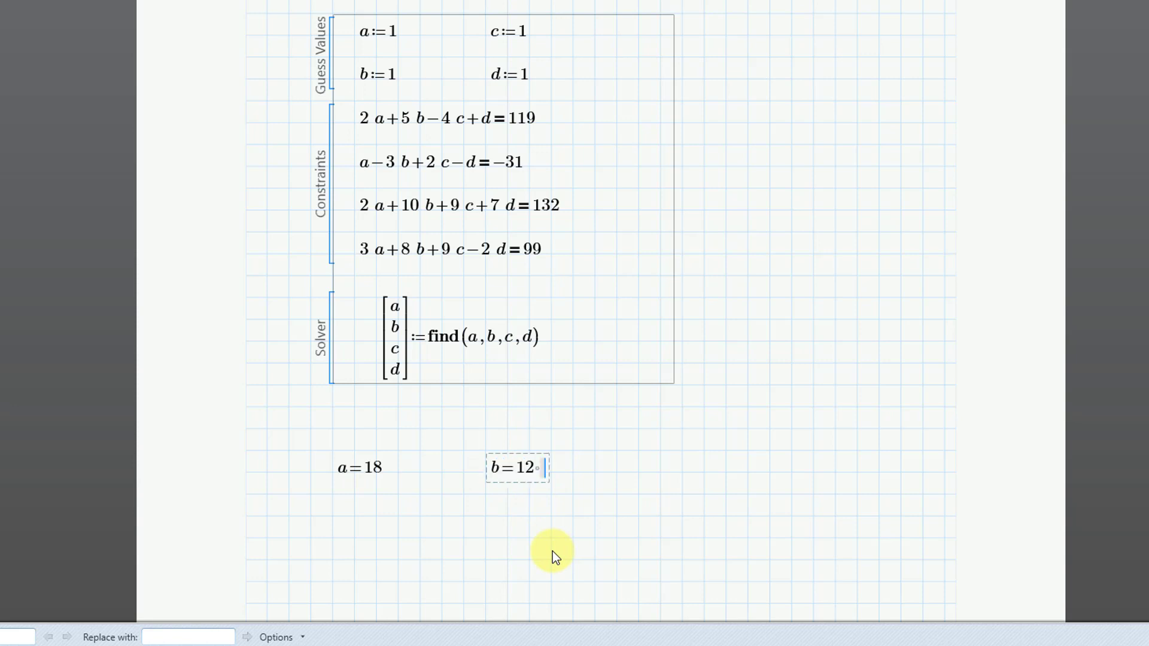
pyautogui.press('Return')
# Evaluate the variables c and d in the same row beside the result for b
pyautogui.press('Right')
pyautogui.press('Right')
pyautogui.press('Right')
pyautogui.press('Right')
pyautogui.write('c=')
pyautogui.press('Return')
pyautogui.press('Right')
pyautogui.press('Right')
pyautogui.write('d=')
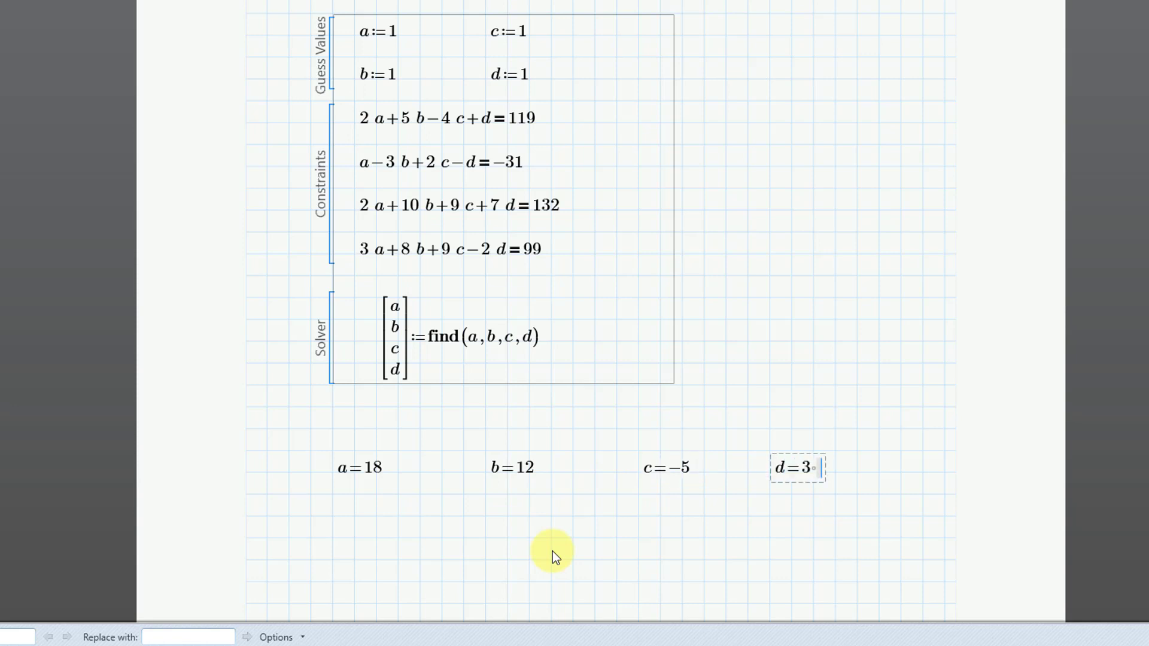
pyautogui.click(379, 538)
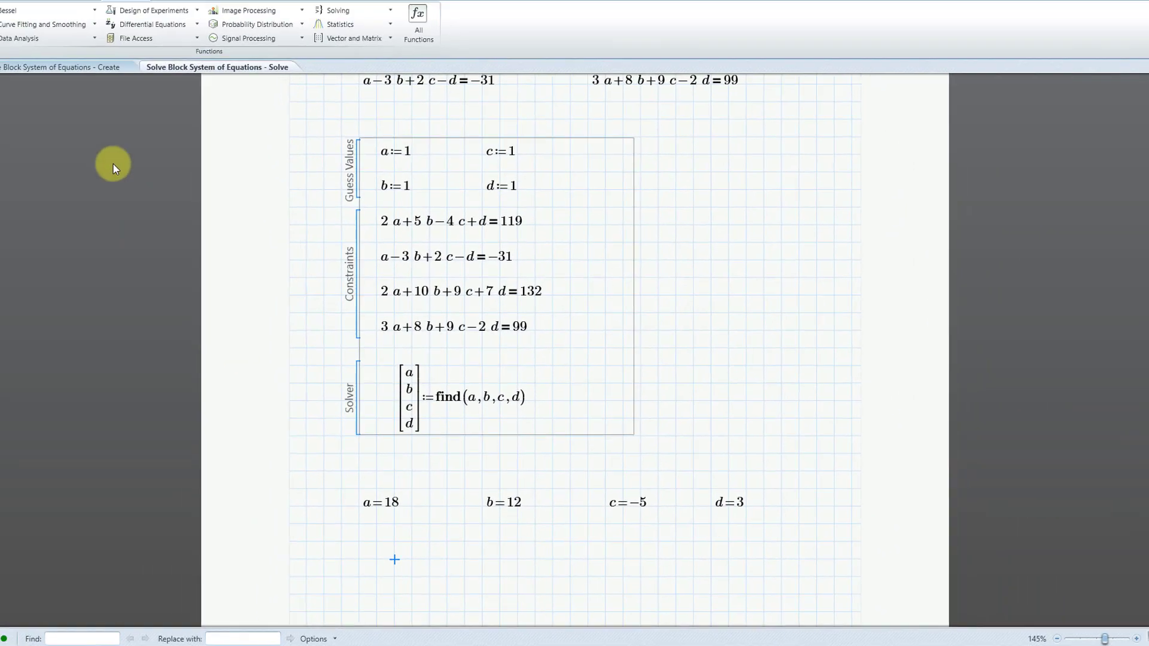
# Check the solved variables against the original definitions in the Solve Block System of Equations - Create worksheet, and return to the Solve worksheet
pyautogui.click(80, 97)
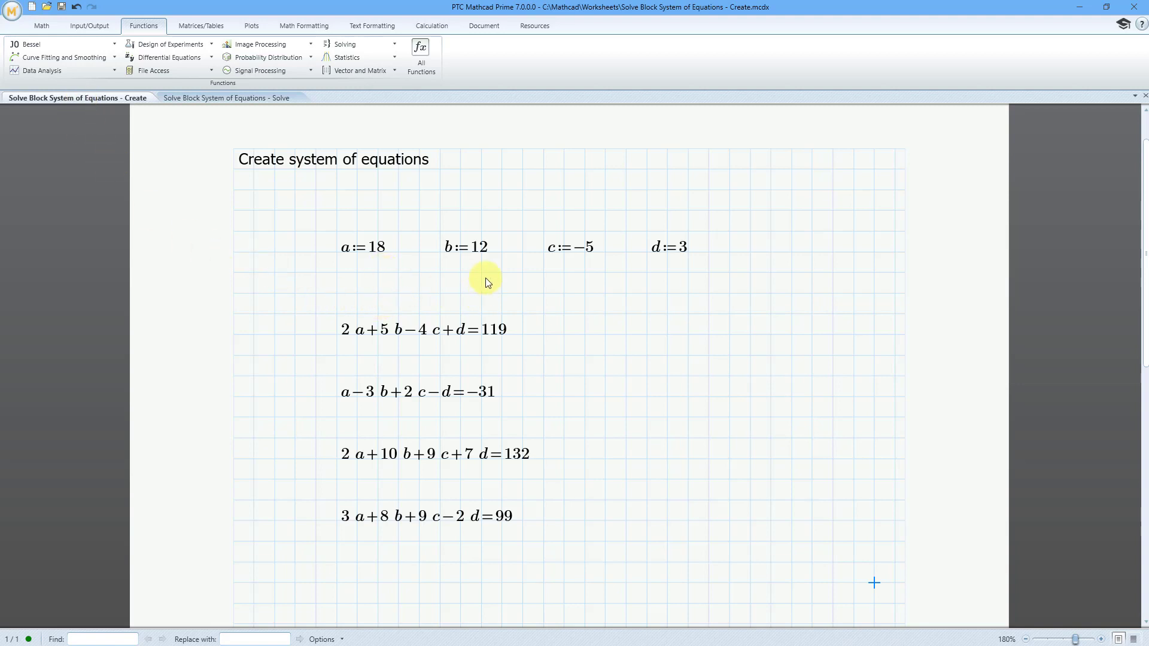
pyautogui.click(214, 98)
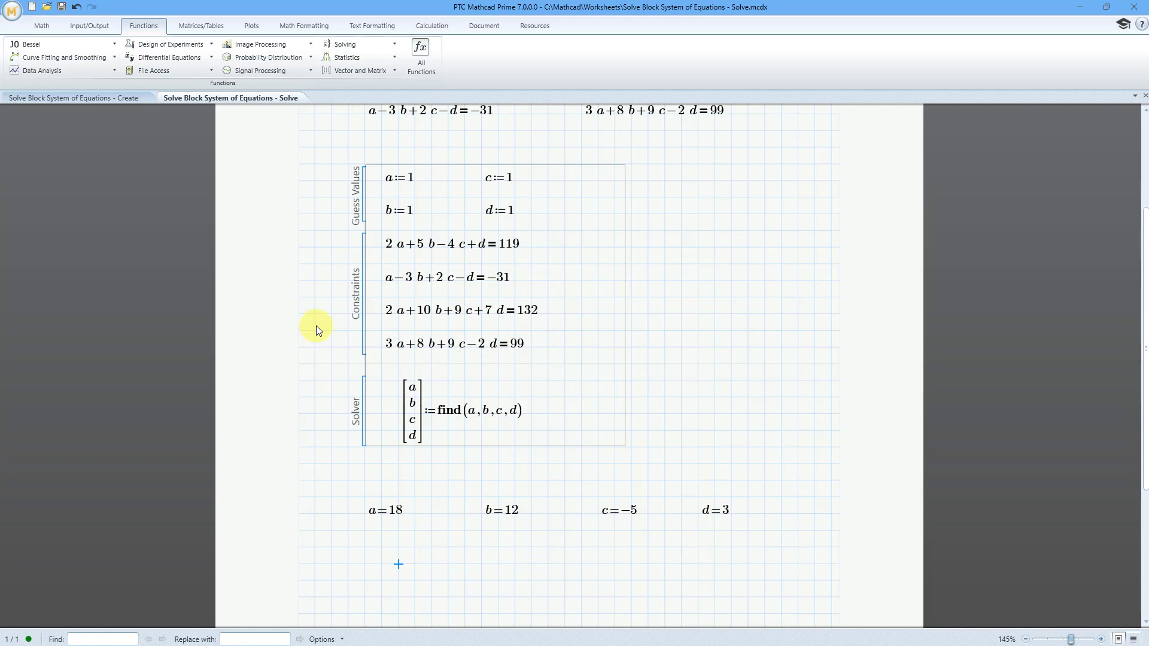